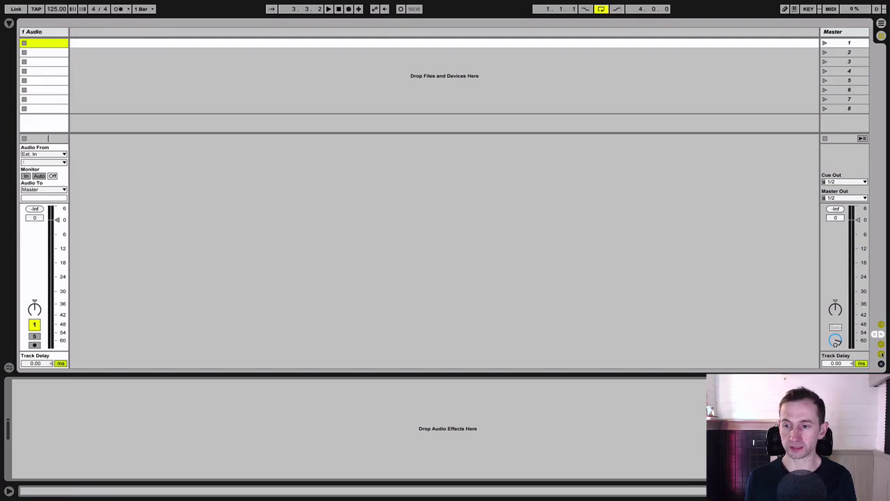
- Hide the track delay controls in the mixer and insert return tracks A through E
left_click(882, 354)
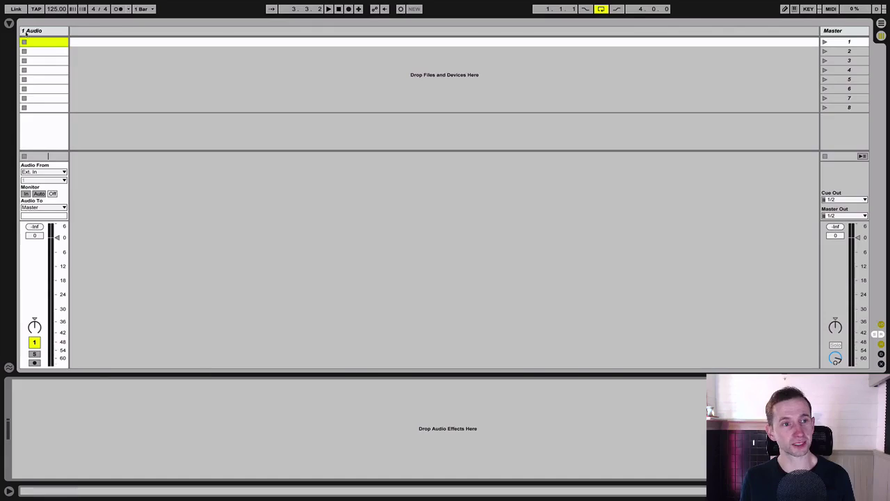
key("Tab")
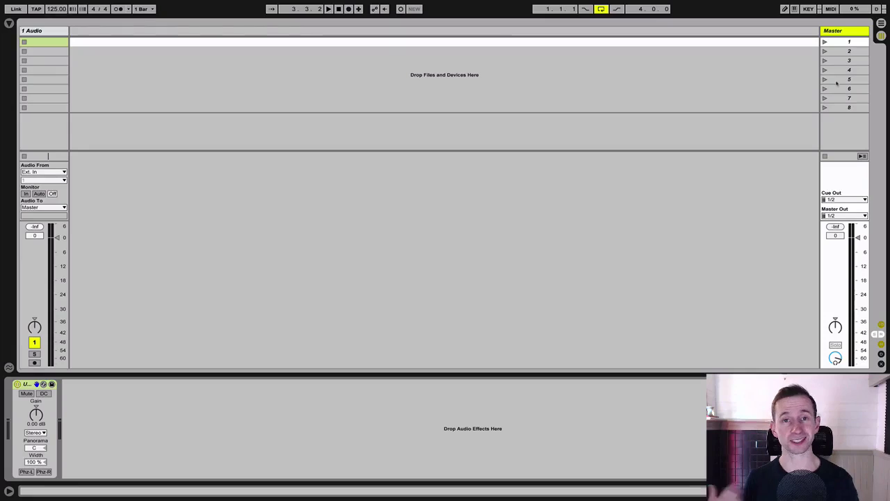
key("ctrl+alt+t")
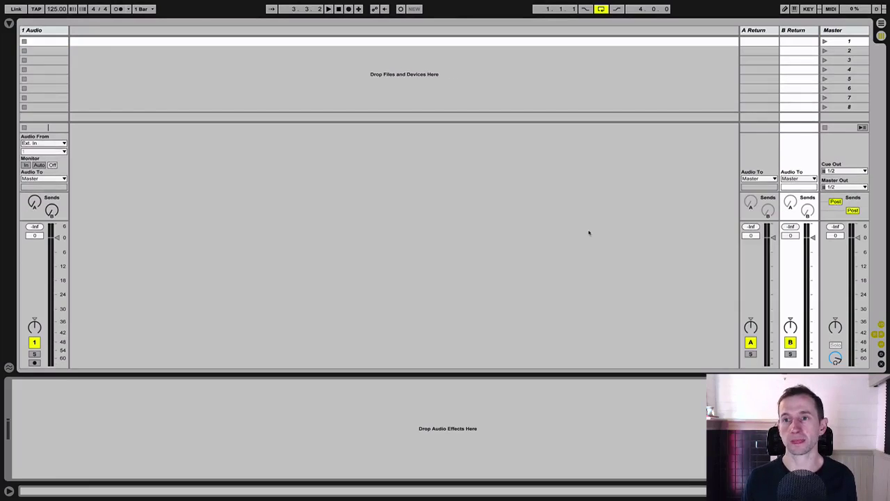
key("ctrl+alt+t")
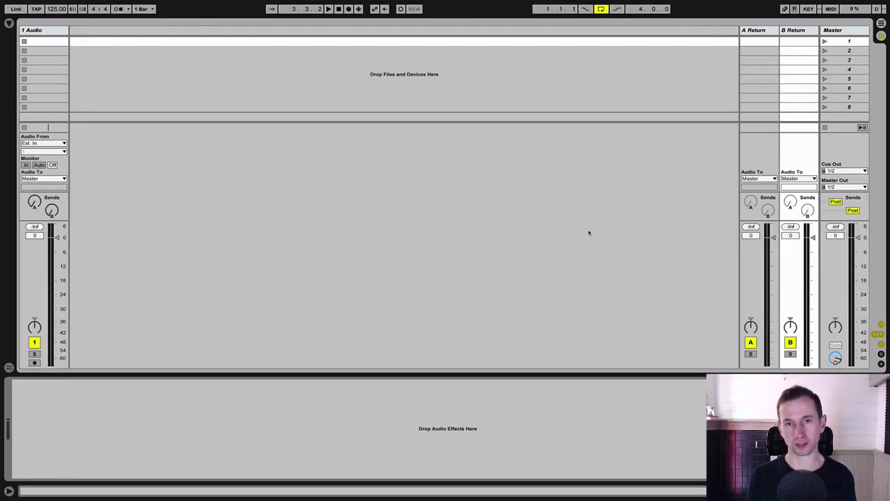
key("ctrl+alt+t")
key("ctrl+alt+t")
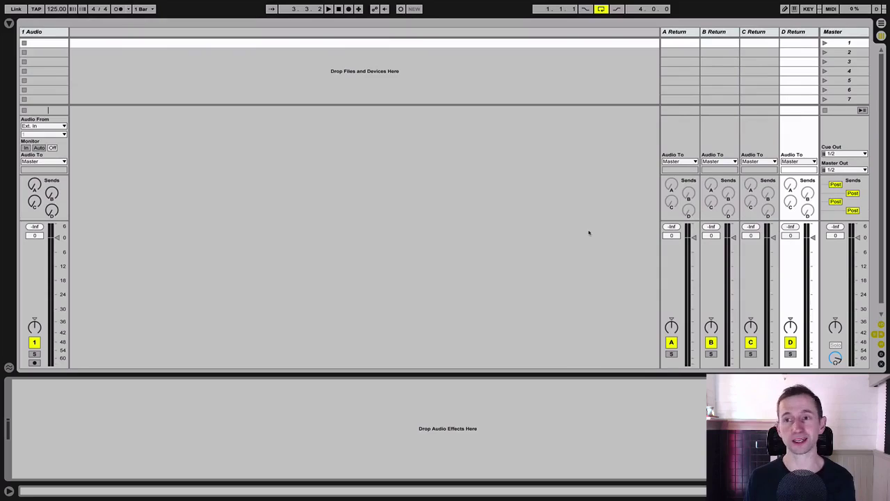
key("ctrl+alt+t")
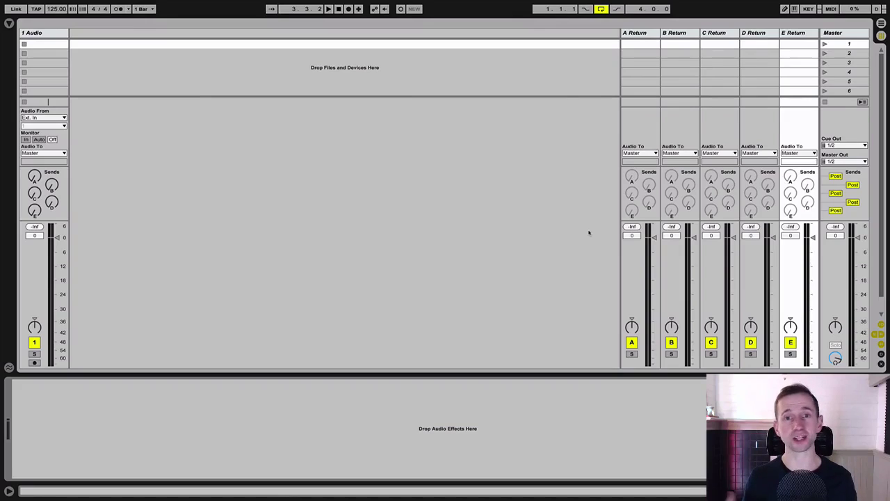
- Insert a MIDI track beside the audio track and move it to the first track position
left_click(61, 34)
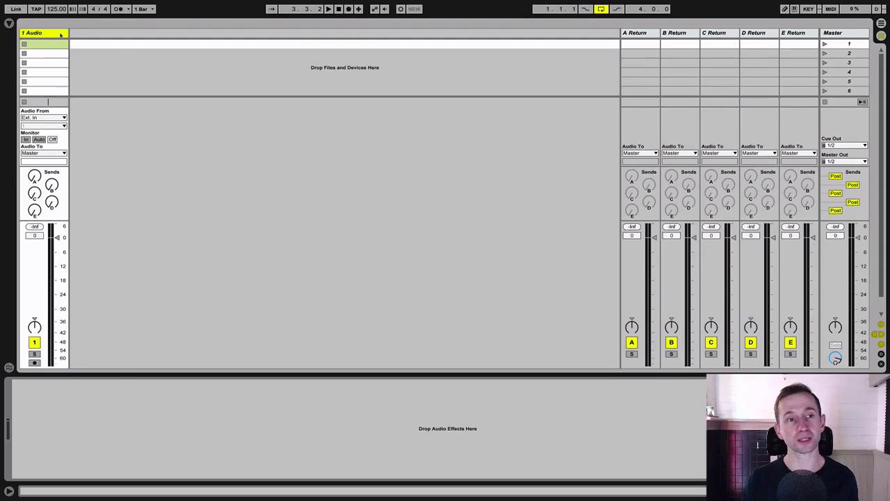
key("ctrl+shift+t")
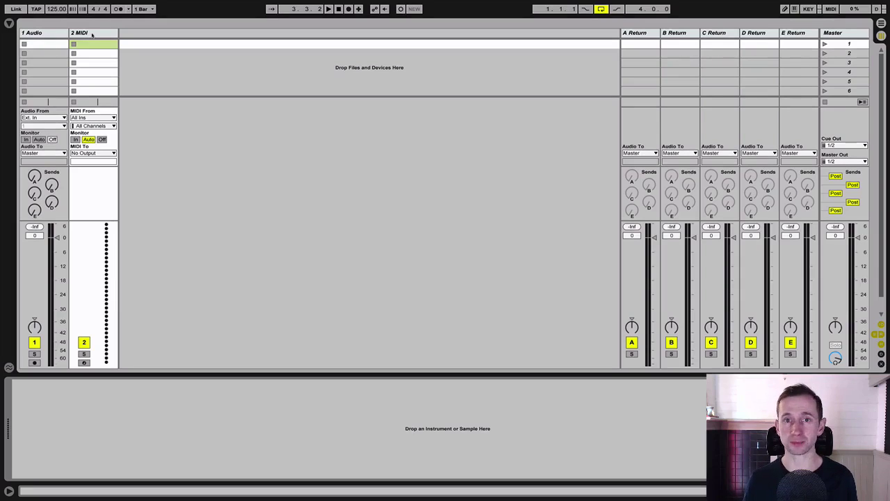
left_click(91, 33)
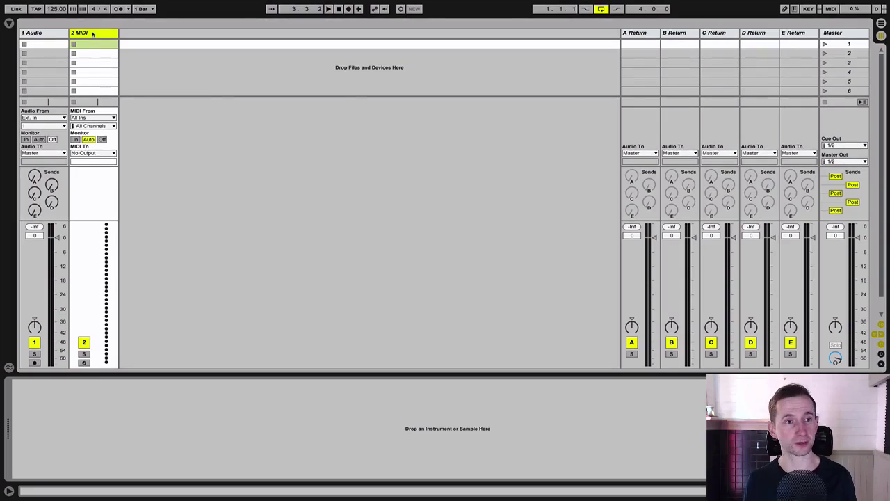
left_click_drag(50, 33, 27, 34)
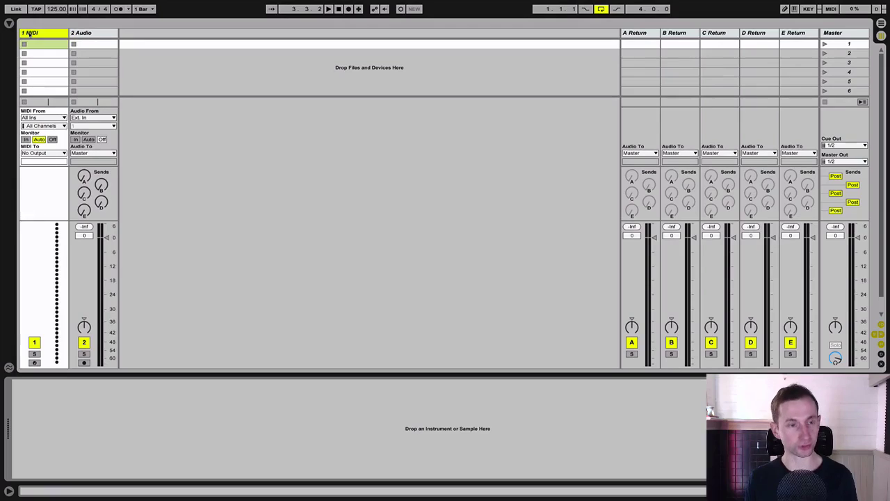
key("Down")
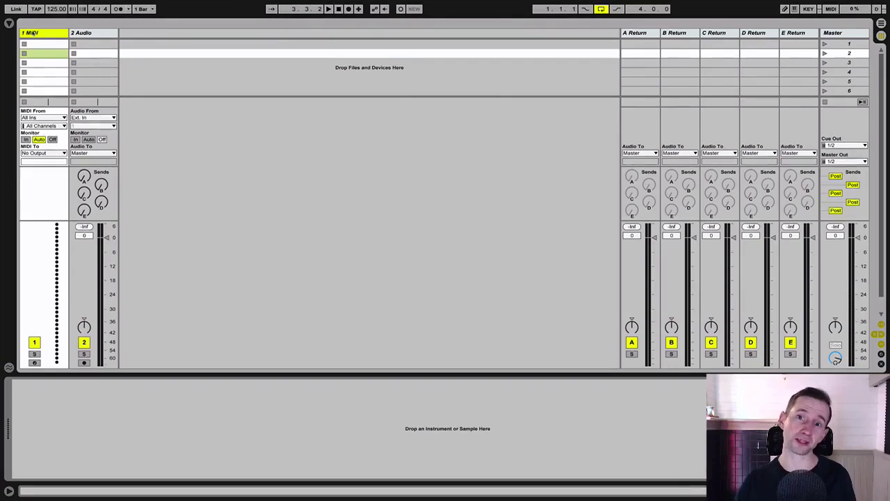
- Load the Simpler instrument from the browser onto the MIDI track
mouse_move(47, 16)
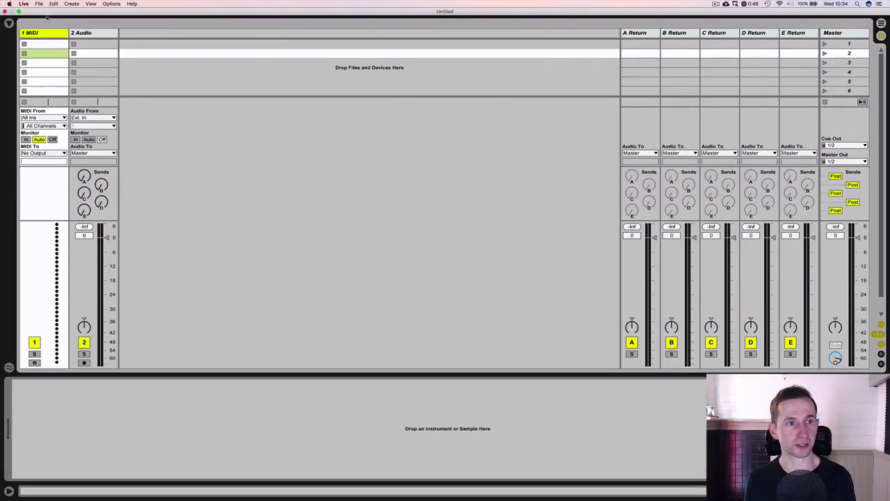
left_click(5, 25)
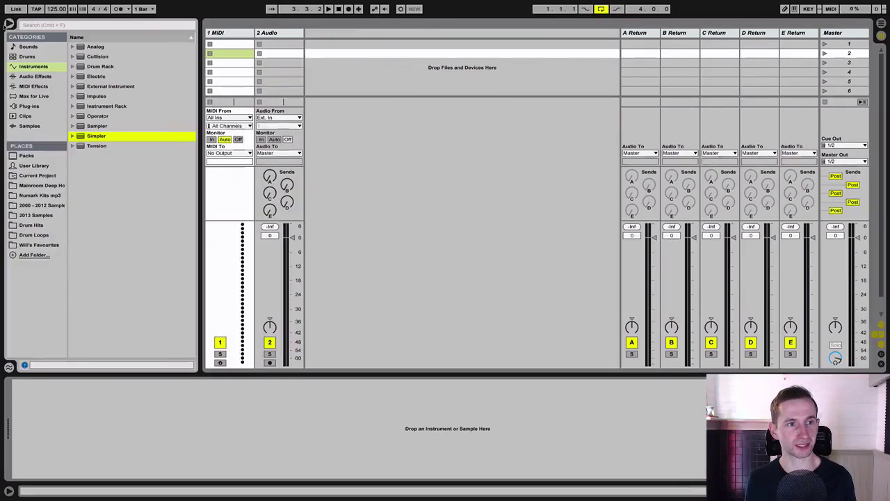
left_click(40, 225)
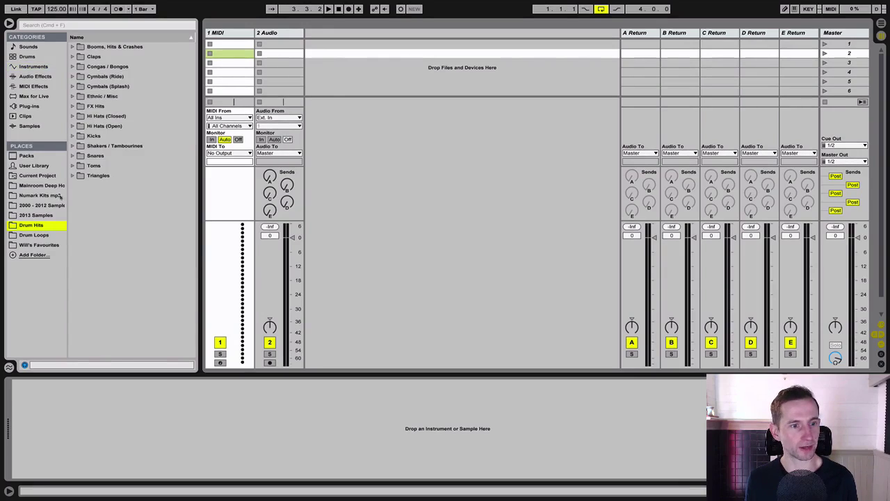
left_click(34, 76)
left_click(33, 66)
left_click(96, 135)
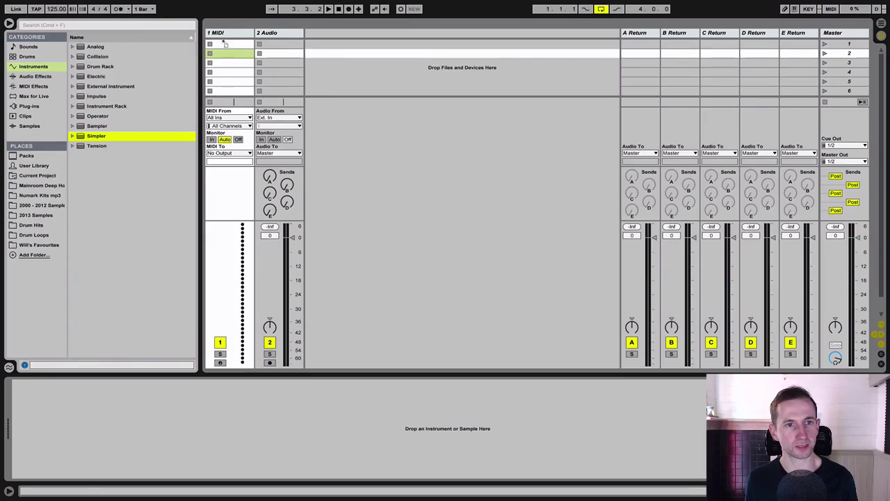
left_click_drag(224, 44, 224, 33)
- Load 808_Rim01.wav from the Drum Hits folder's Ethnic / Misc samples into Simpler and trim the sample end to just after the hit
left_click(31, 224)
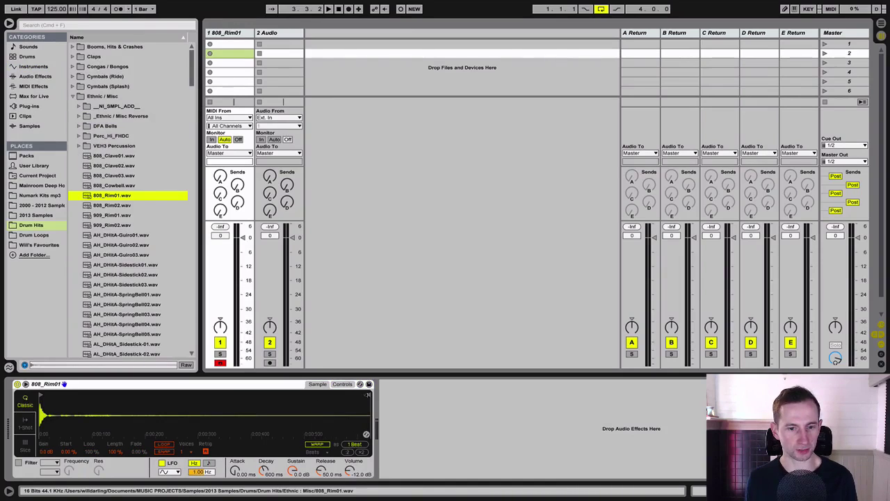
left_click(44, 407)
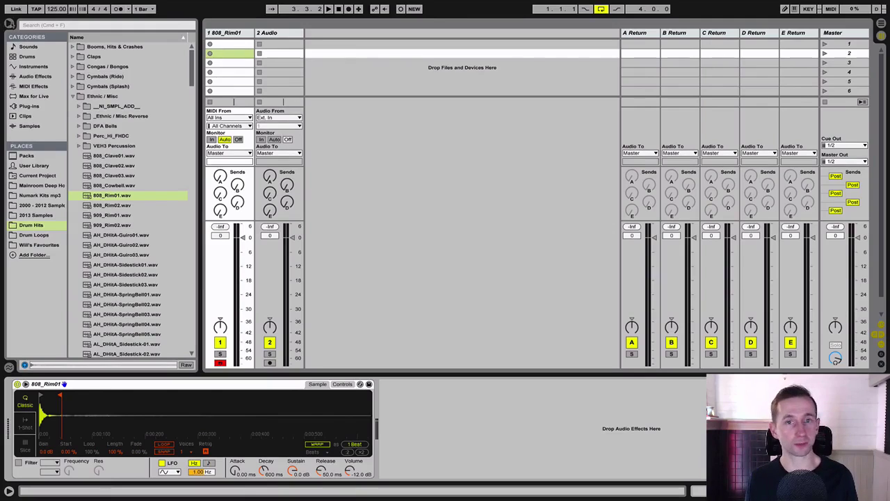
- Create a four-bar MIDI clip from bar 1 on the rim track in Arrangement View and open its note editor
key("Tab")
key("ctrl+shift+m")
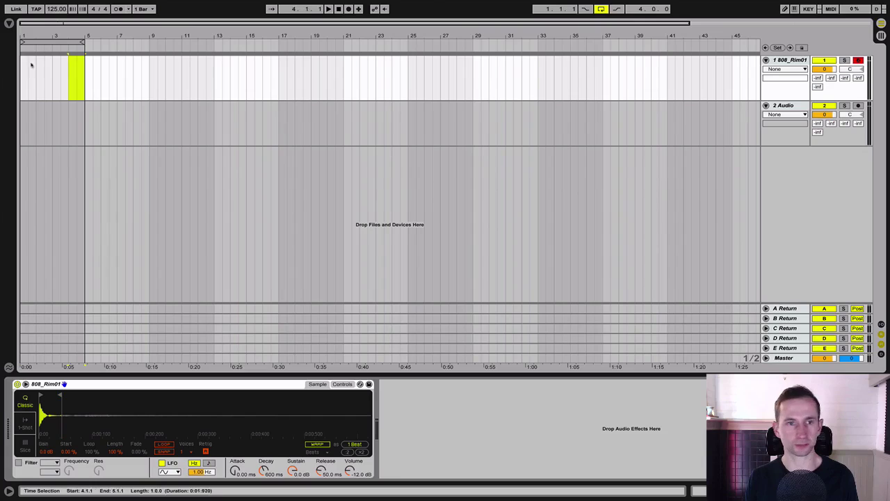
key("ctrl+shift+m")
double_click(32, 61)
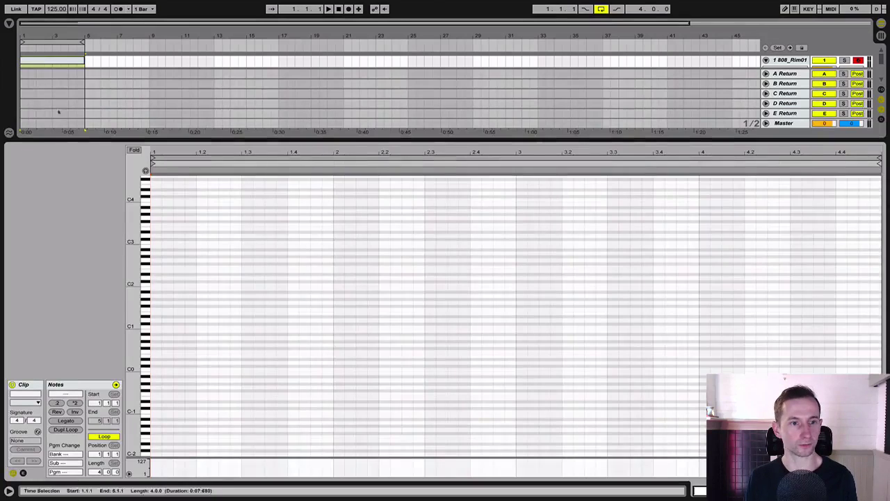
- Enter sixteenth-length C3 notes on all four beats of the clip's first bar
double_click(157, 242)
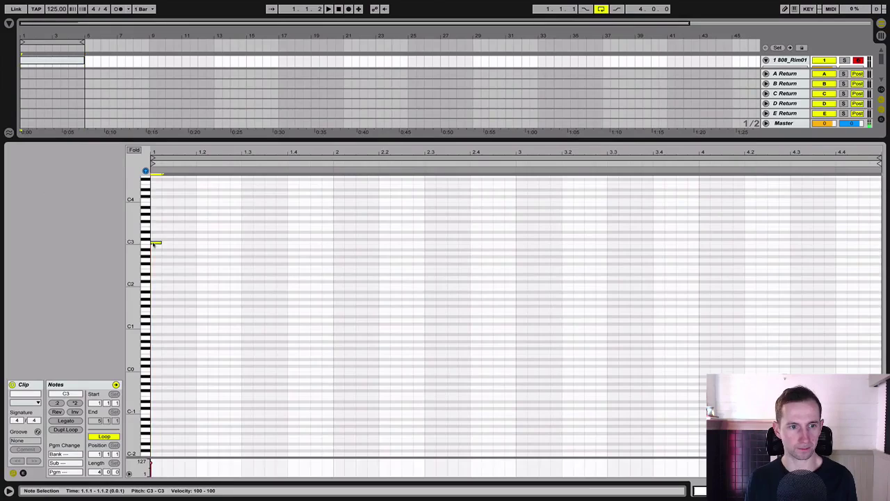
key("space")
key("space")
double_click(200, 242)
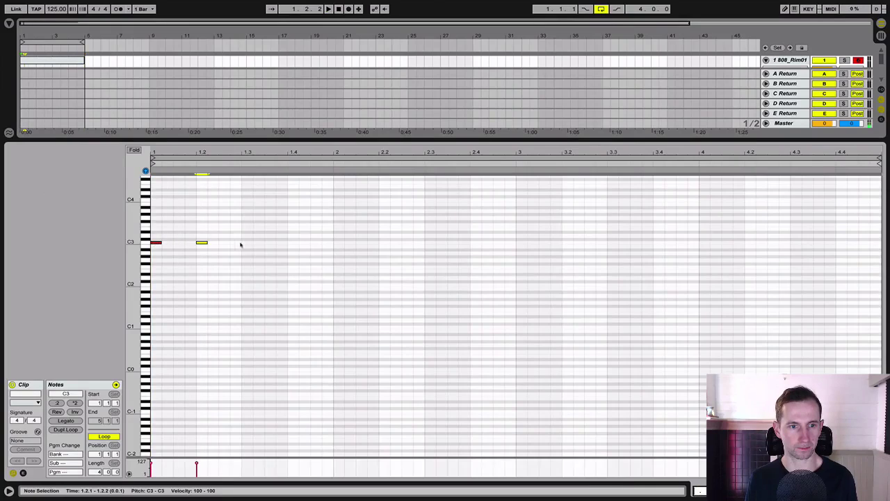
left_click(242, 244)
double_click(247, 243)
double_click(292, 243)
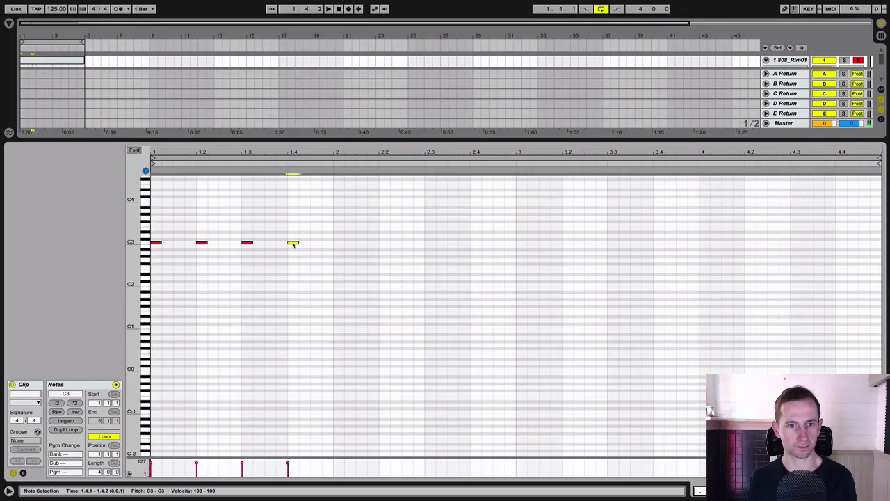
- Try extending the looped rim clip to bar 20, and restore its four-bar length
left_click_drag(84, 62, 179, 73)
key("shift+Tab")
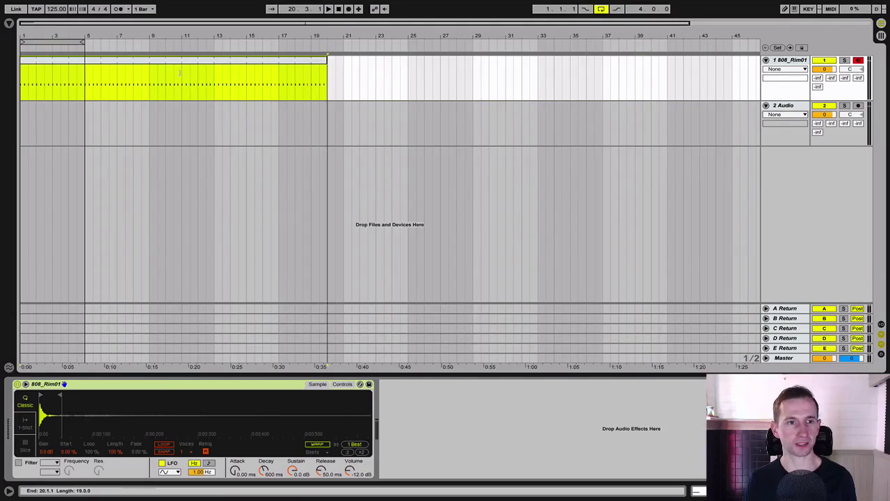
left_click_drag(180, 73, 174, 74)
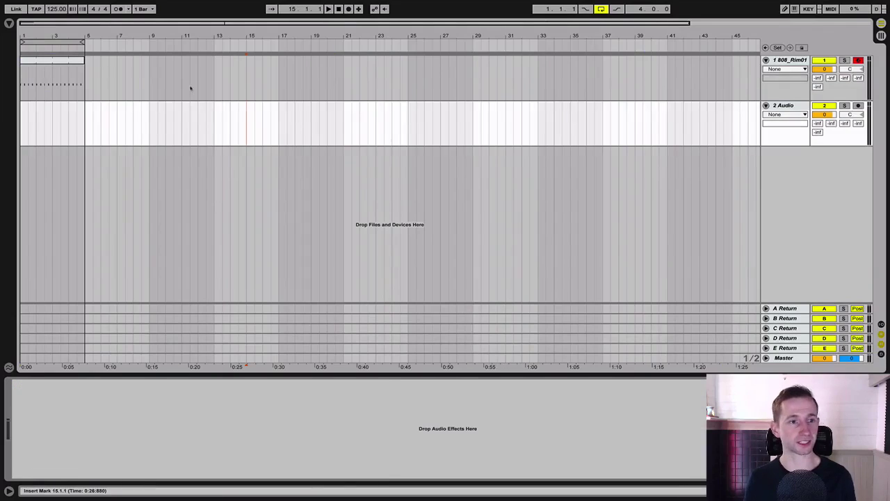
left_click(33, 60)
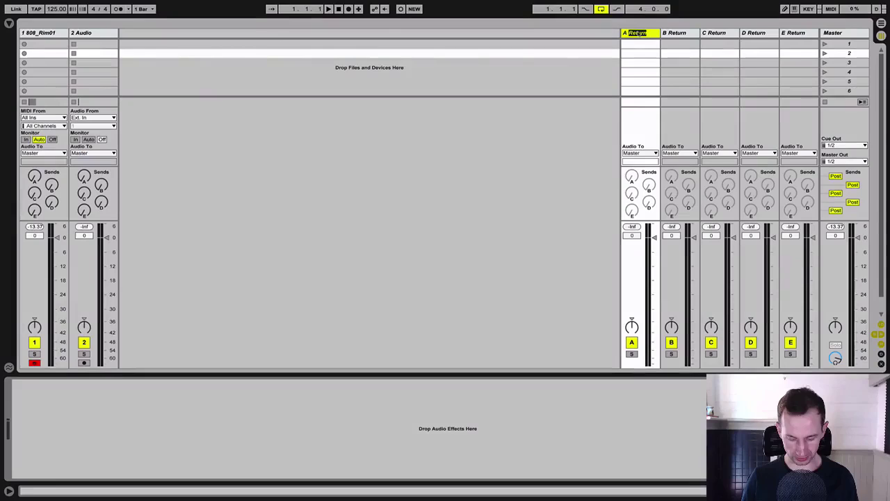
- Rename the five return tracks, in order, Short RVB, Long RVB, Delay, Vox FX and PARA
type("A Short RVB")
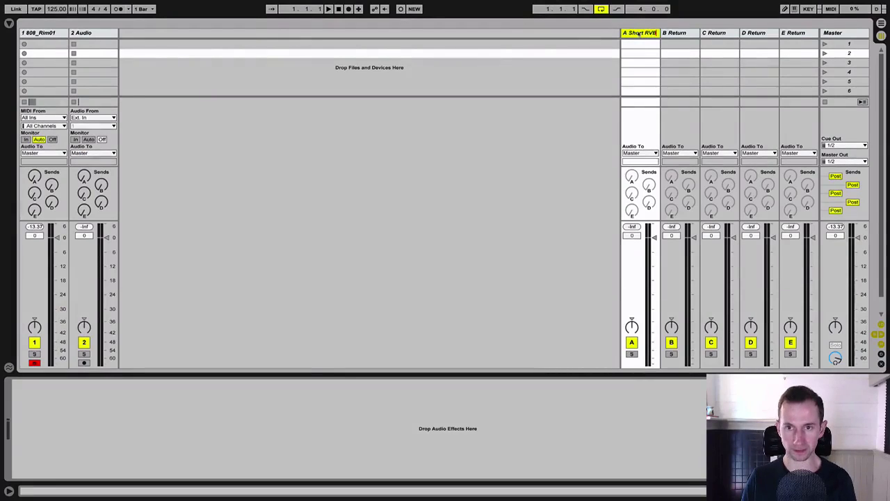
key("Tab")
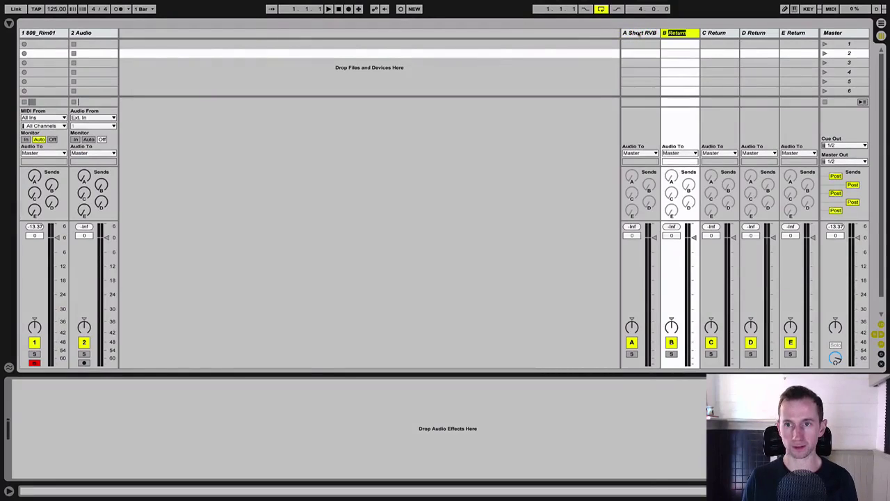
type("Long RVB")
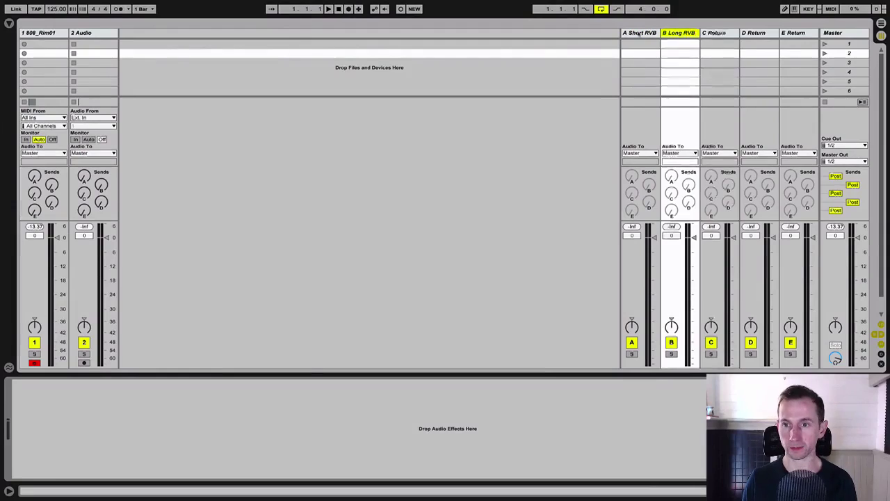
key("Tab")
type("Dela")
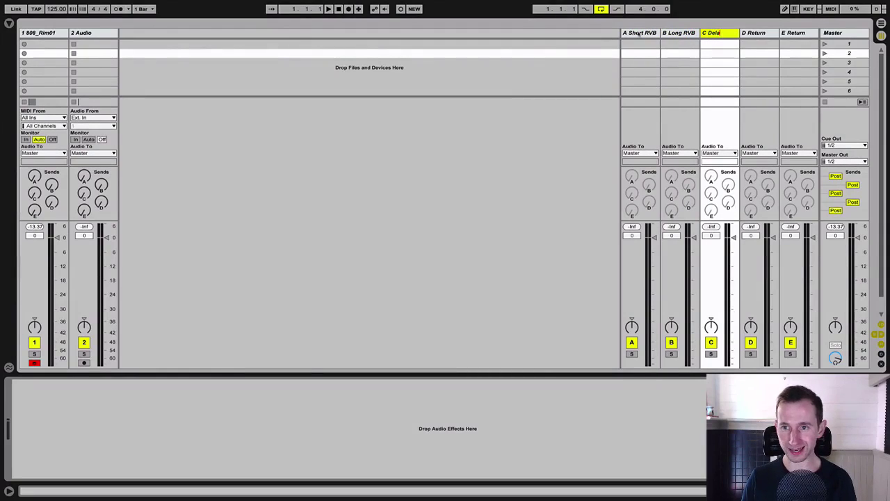
type("y")
key("Tab")
type("V")
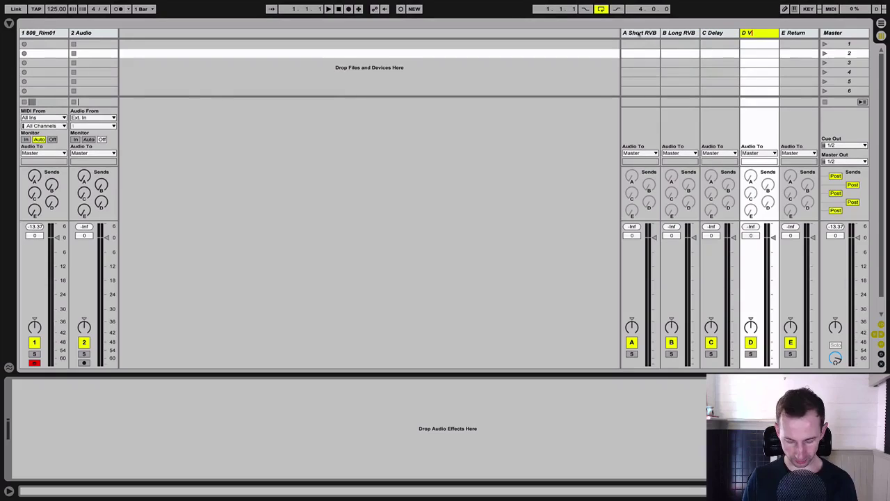
type("ox F")
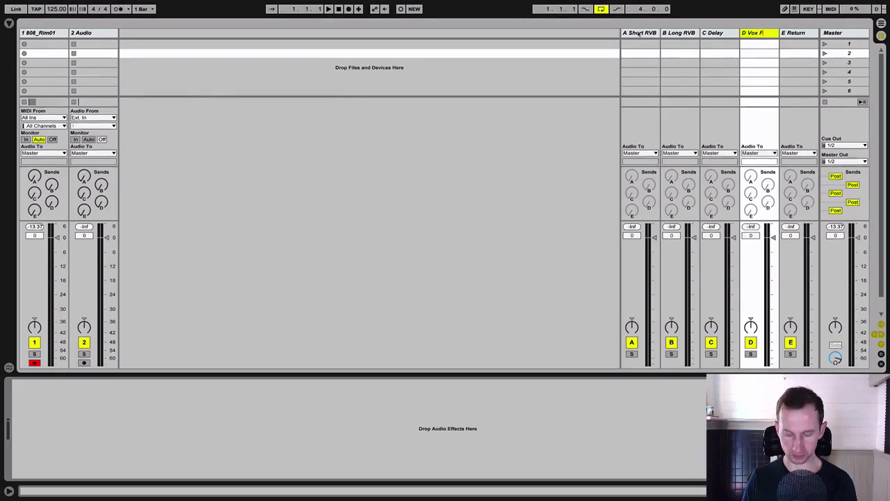
type("X")
key("Tab")
type("F")
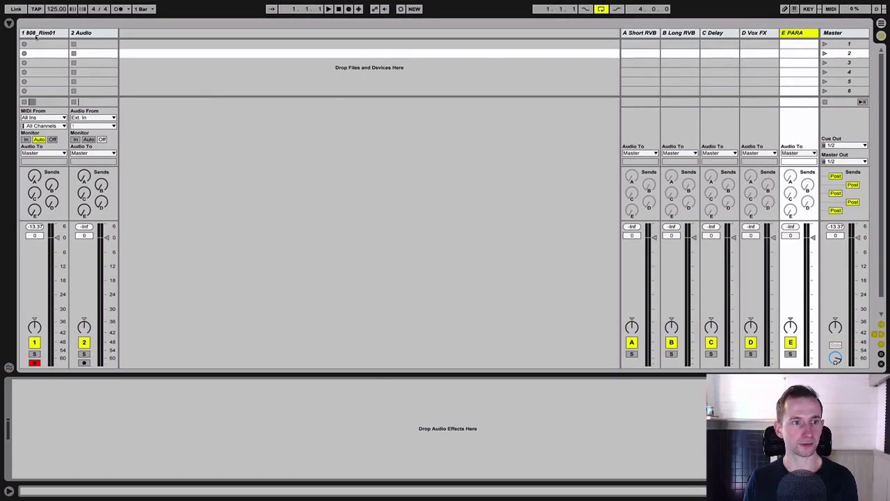
- Rename the 808_Rim01 track to SC and set its track colour to white
left_click(38, 34)
key("ctrl+r")
type("SC")
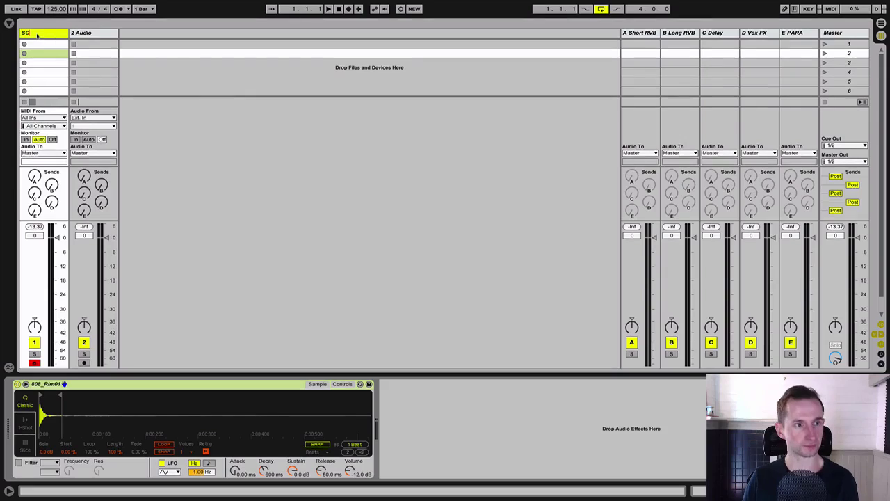
right_click(37, 35)
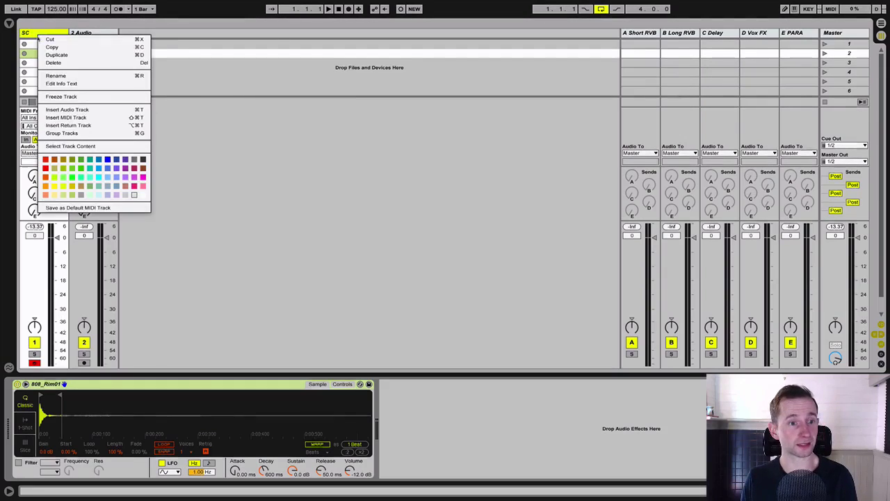
left_click(141, 198)
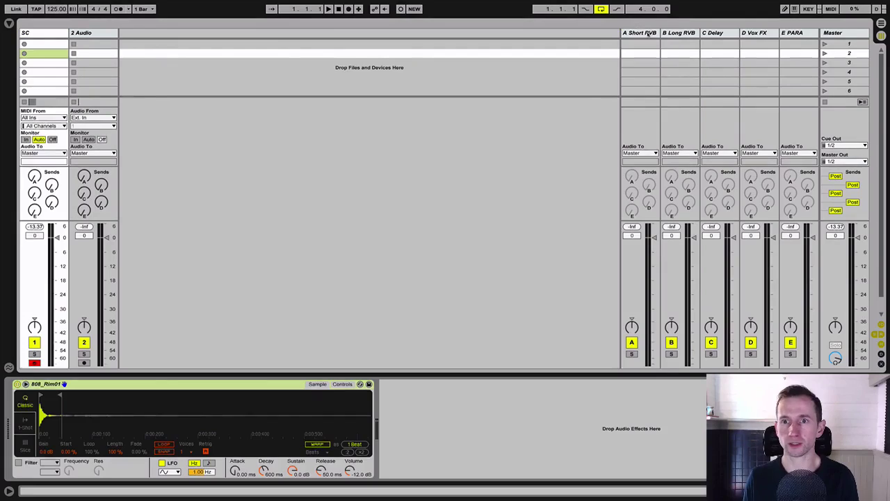
- Set the track colour of all five return tracks, Short RVB through PARA, to white
left_click(639, 32)
left_click(795, 33)
right_click(795, 33)
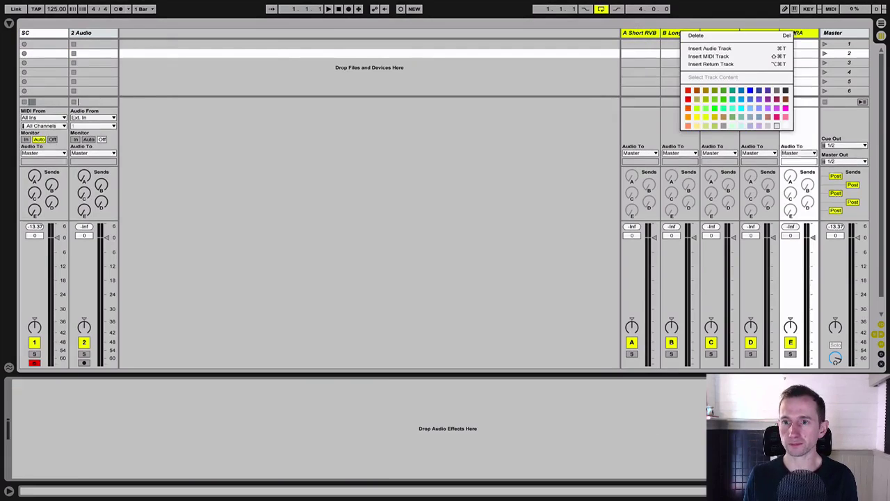
left_click(786, 126)
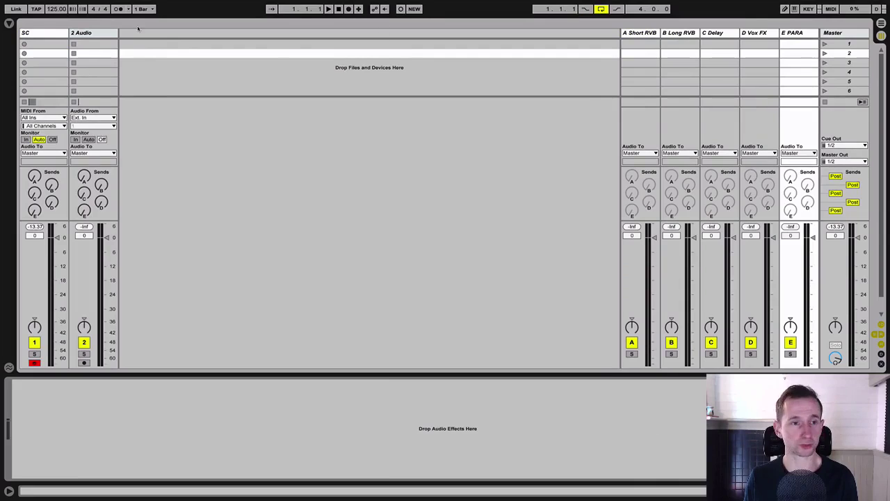
- Route the SC track's audio output to Sends Only
left_click(101, 32)
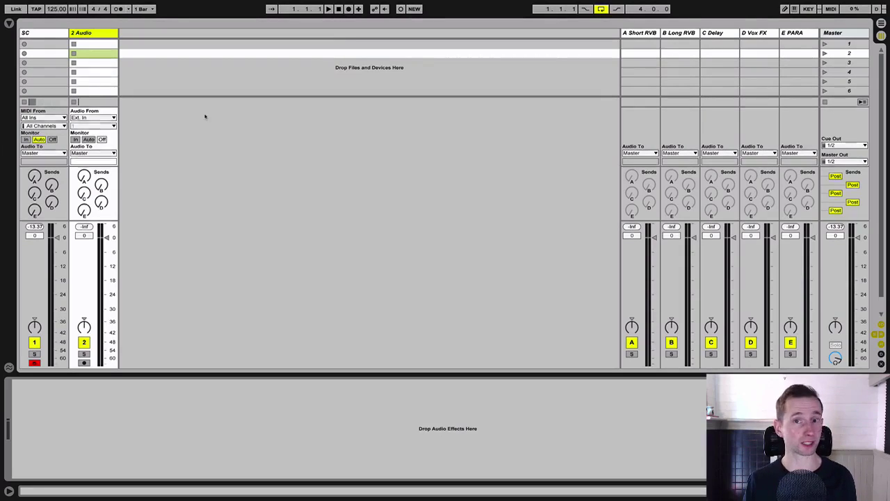
left_click(35, 34)
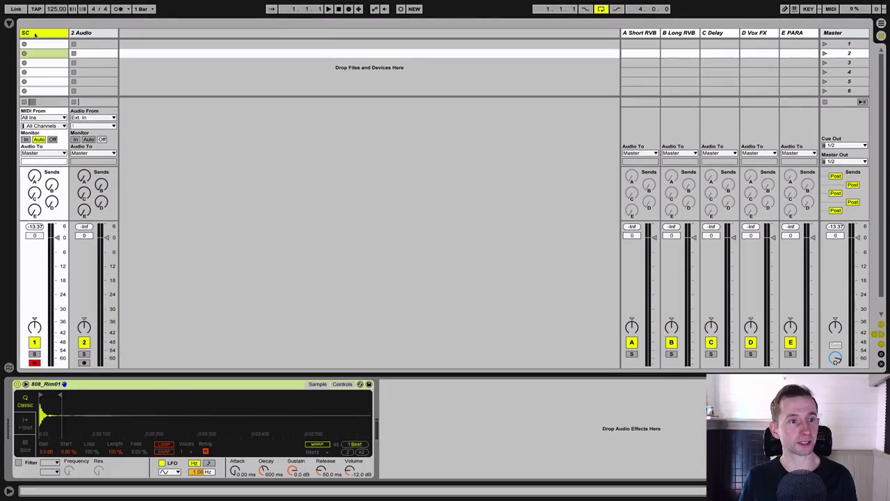
left_click(42, 153)
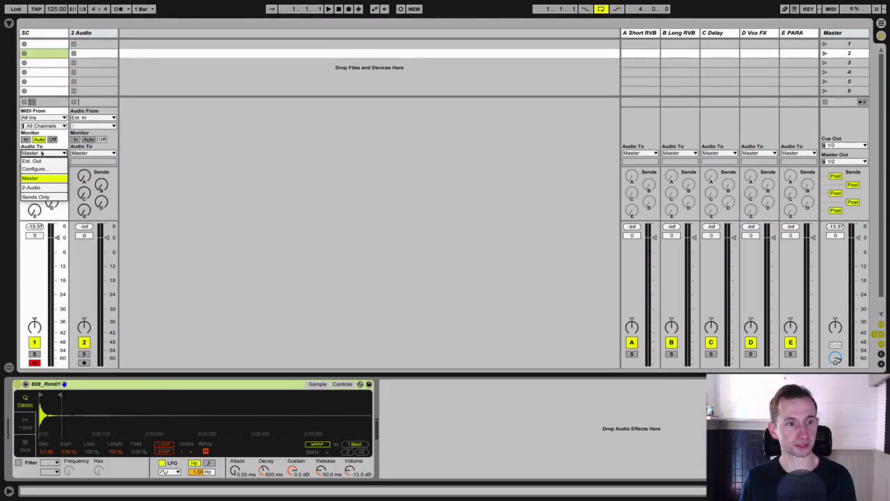
left_click(42, 197)
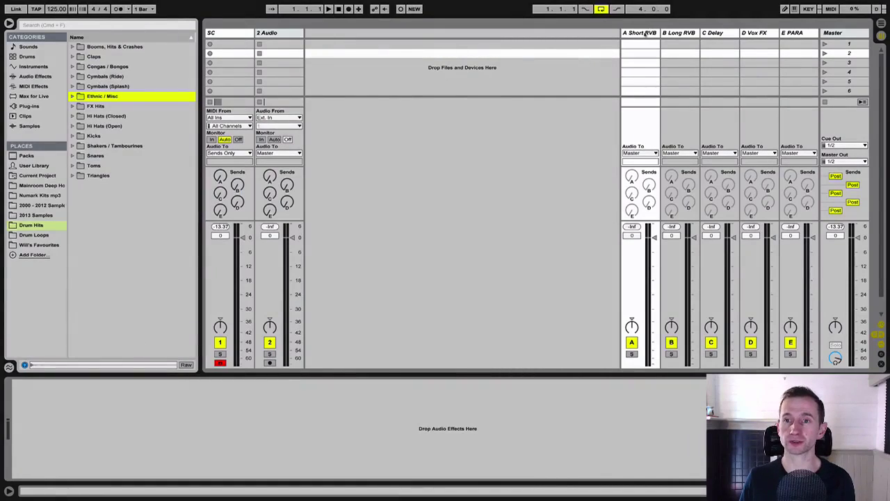
- Add a default Reverb audio effect to both the Short RVB and Long RVB return tracks
left_click(645, 34)
left_click(678, 34)
left_click(652, 33)
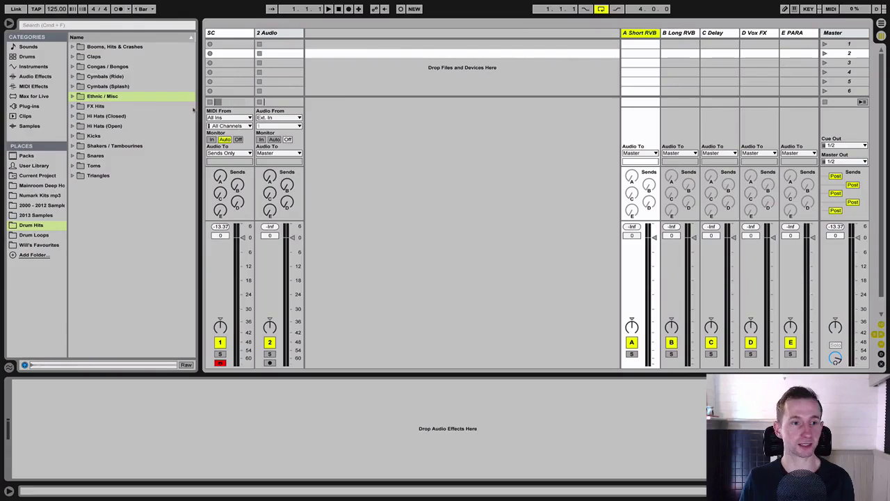
left_click(29, 105)
left_click(35, 76)
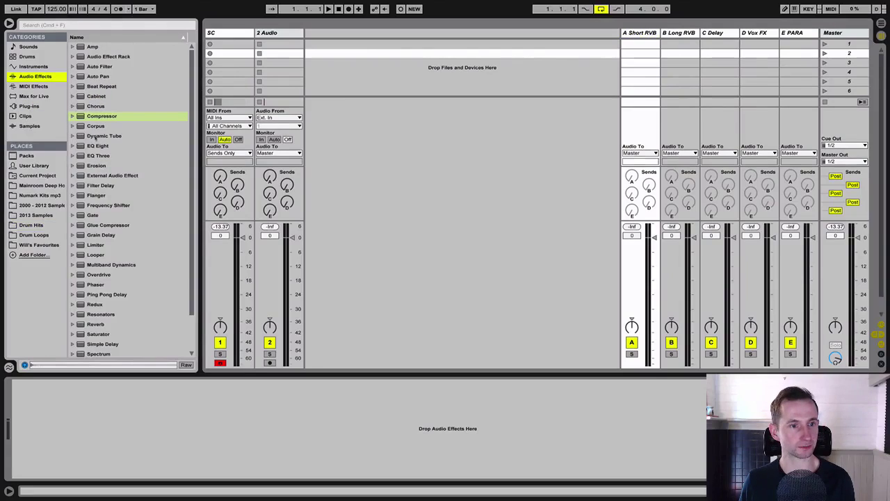
scroll(94, 139, "down", 3)
left_click(98, 282)
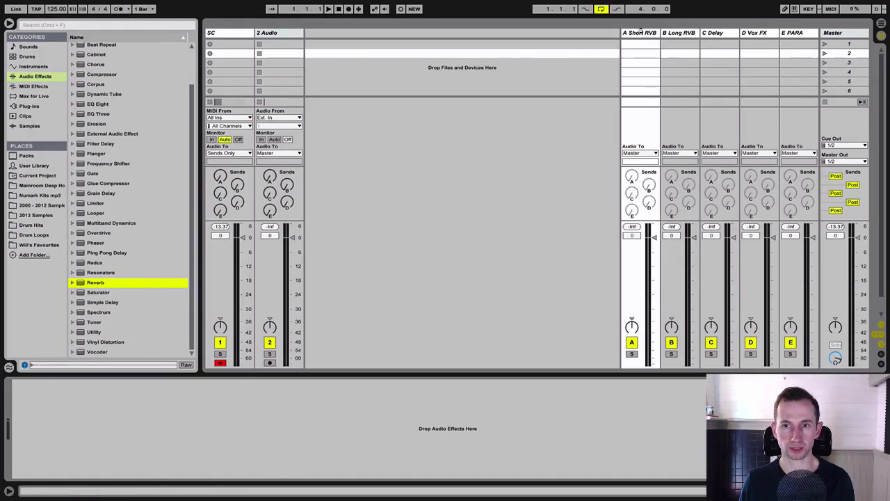
double_click(137, 285)
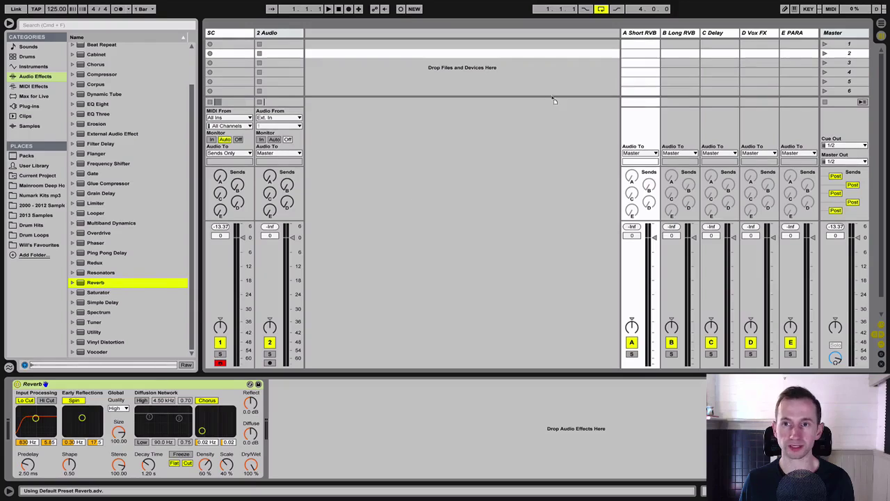
left_click(680, 34)
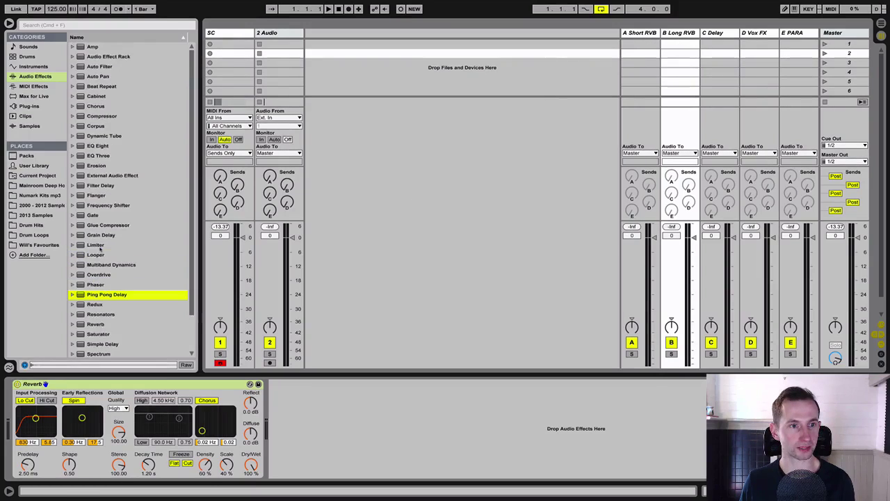
- Add a Simple Delay to the Delay return track and a Compressor to the PARA return track
left_click_drag(102, 302, 712, 36)
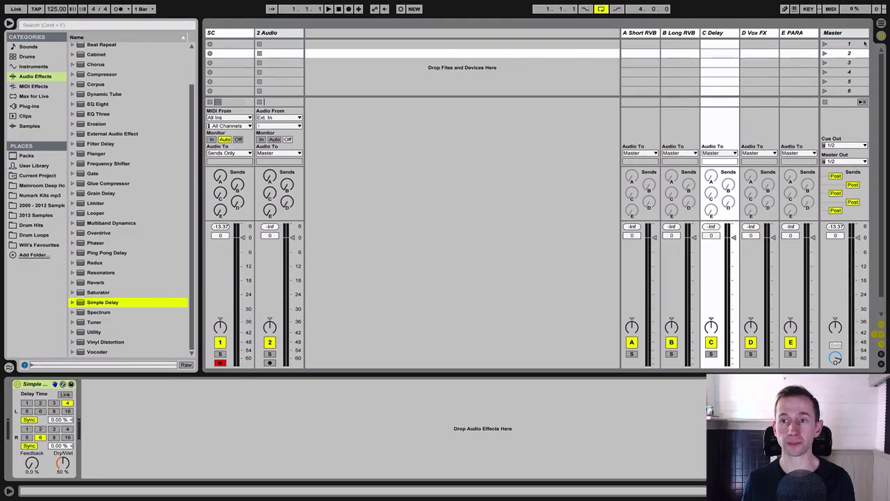
left_click(795, 33)
left_click_drag(96, 75, 795, 34)
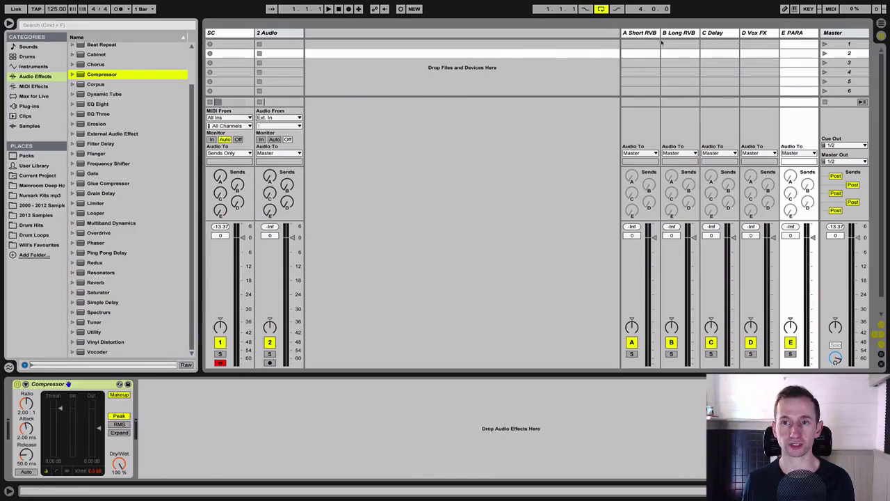
- Place a Utility after the Reverb on both the Short RVB and Long RVB return tracks
left_click(640, 41)
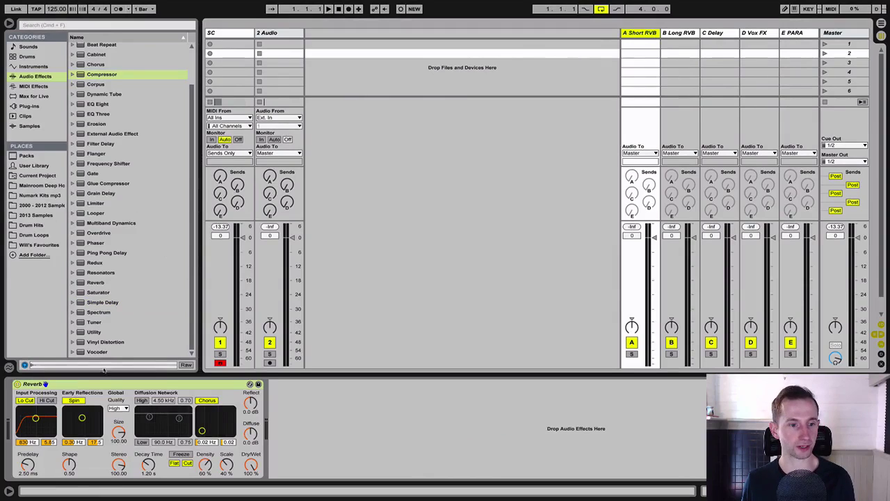
left_click_drag(91, 332, 297, 407)
left_click(676, 35)
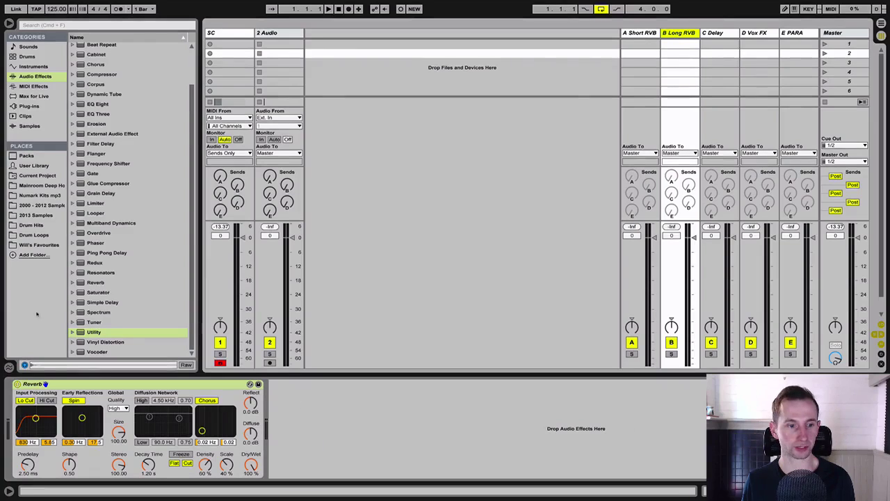
left_click_drag(96, 334, 281, 418)
left_click(717, 34)
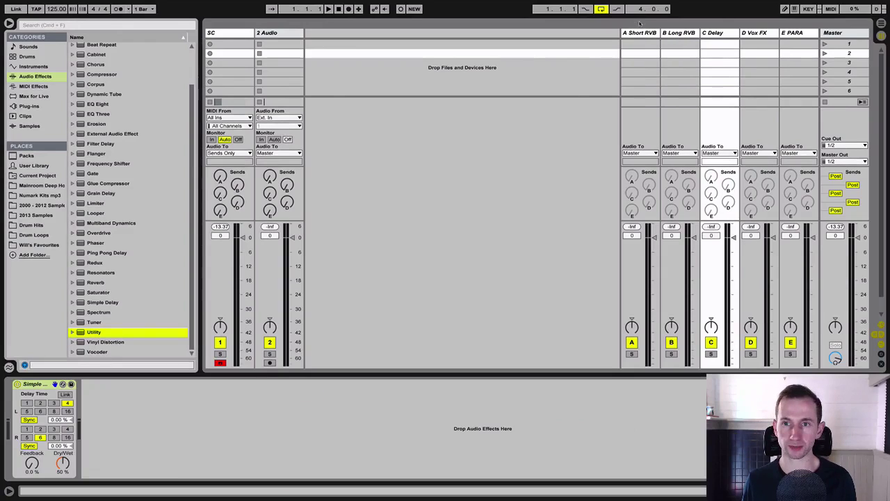
- Add an EQ Eight at the end of the effect chains on the Short RVB, Long RVB and Delay returns
left_click(642, 33)
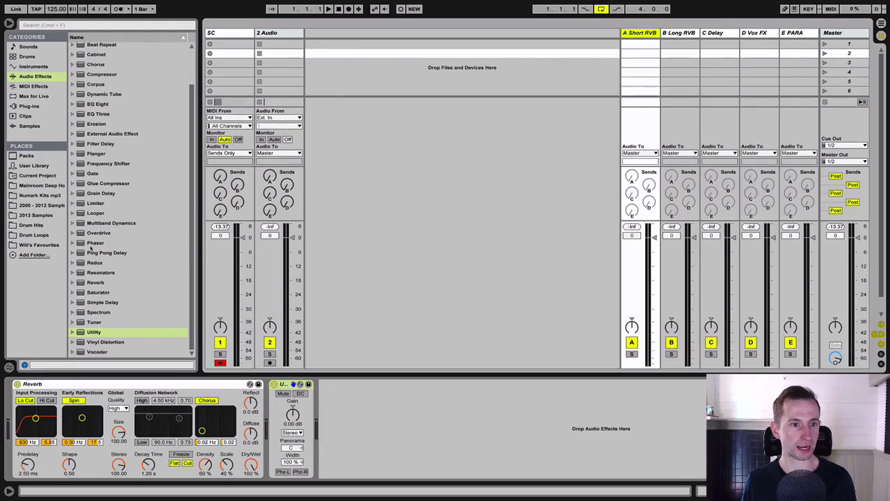
scroll(104, 185, "up", 3)
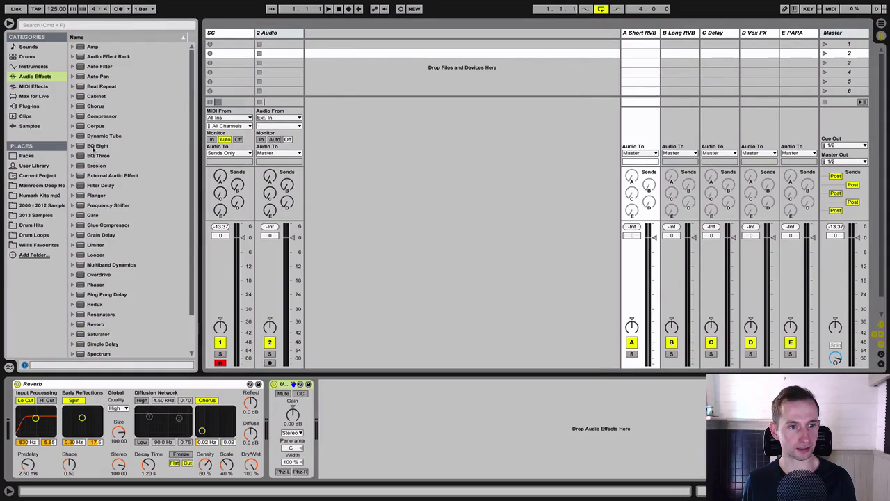
left_click_drag(94, 146, 374, 419)
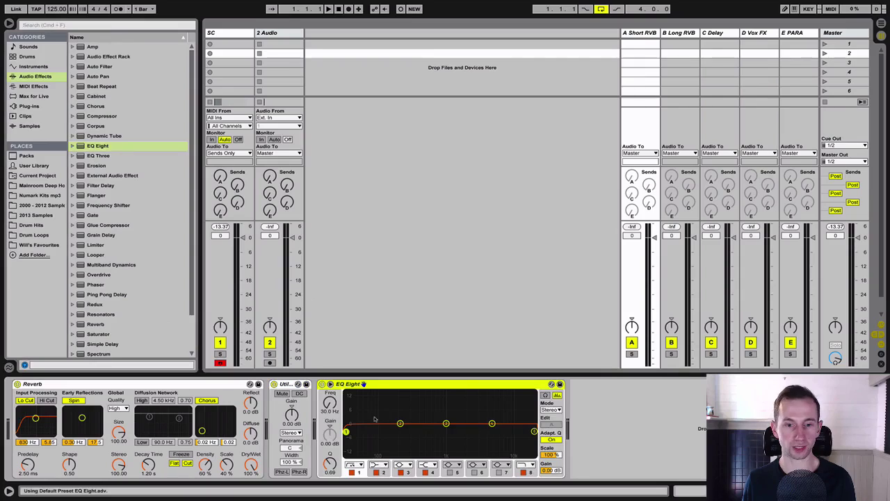
left_click(683, 34)
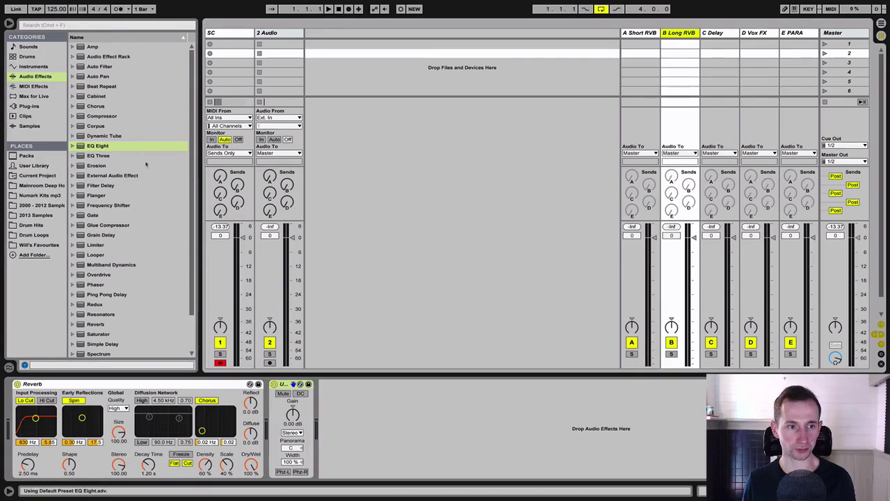
left_click_drag(139, 146, 354, 411)
left_click(734, 35)
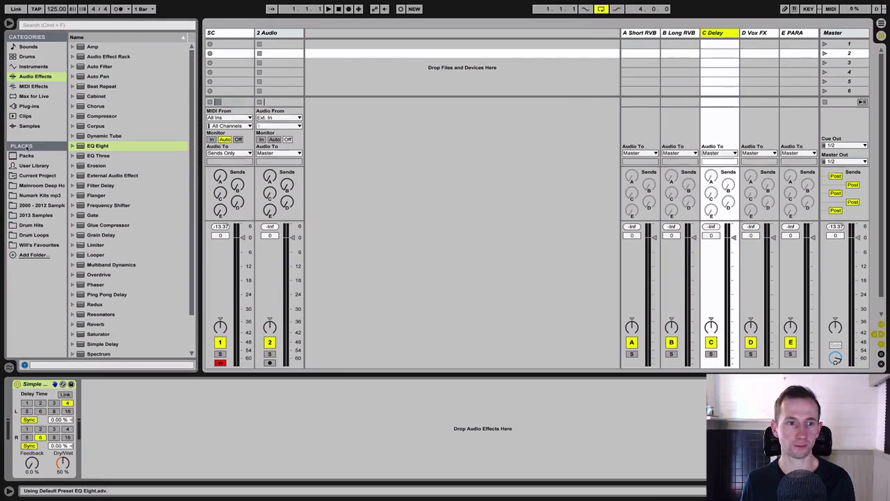
left_click(97, 147)
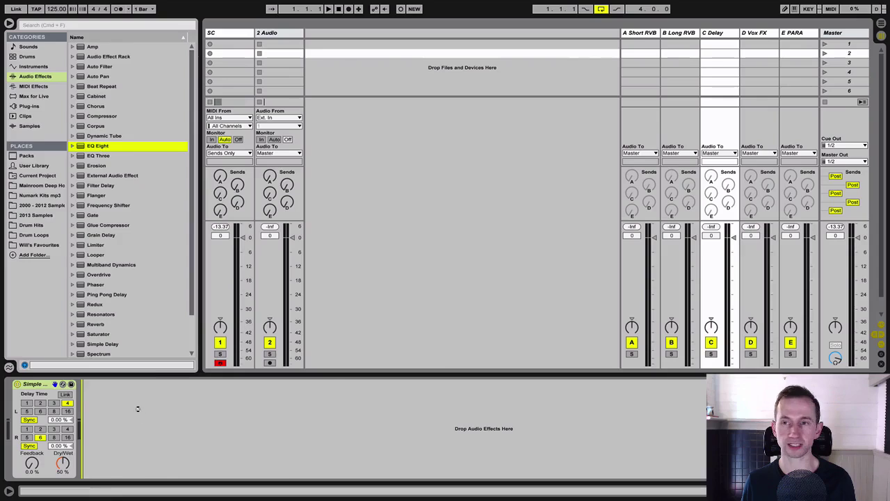
key("Return")
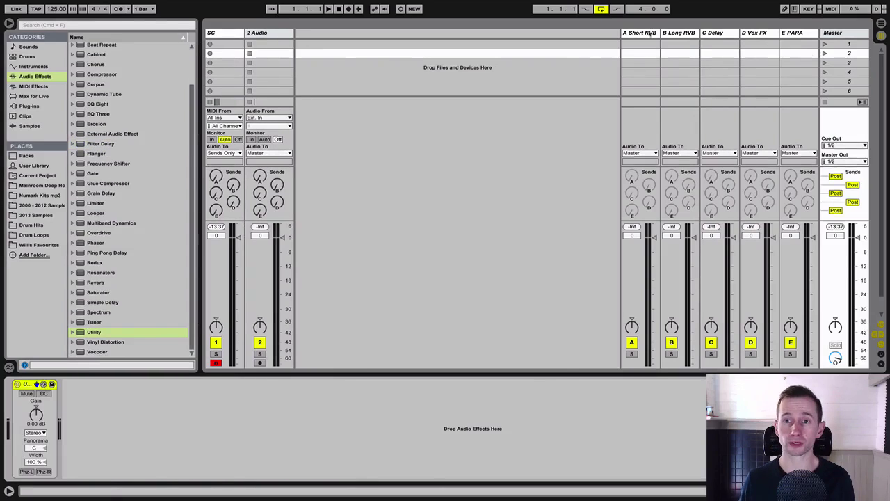
- Add a Utility audio effect to the Master track
left_click(649, 33)
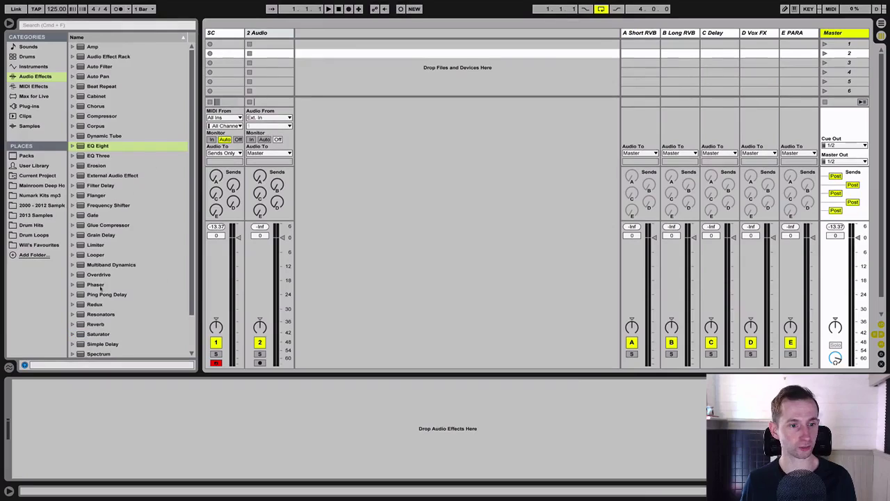
scroll(100, 288, "down", 3)
left_click_drag(92, 333, 98, 417)
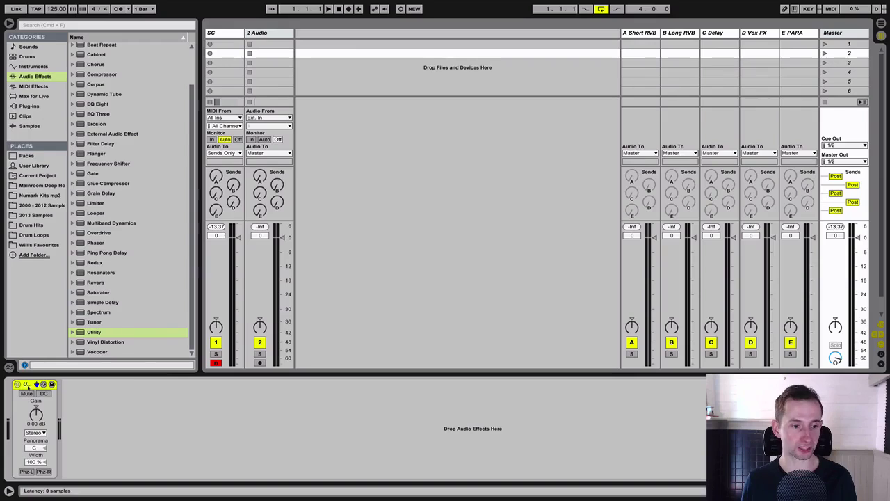
left_click(304, 155)
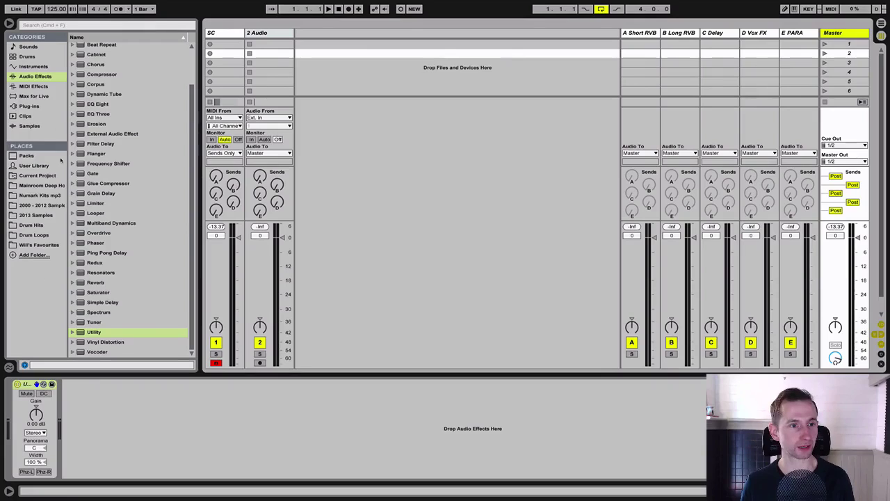
- Add the Klanghelm VUMT meter plug-in after the Utility on the Master track and close its floating window
left_click(35, 106)
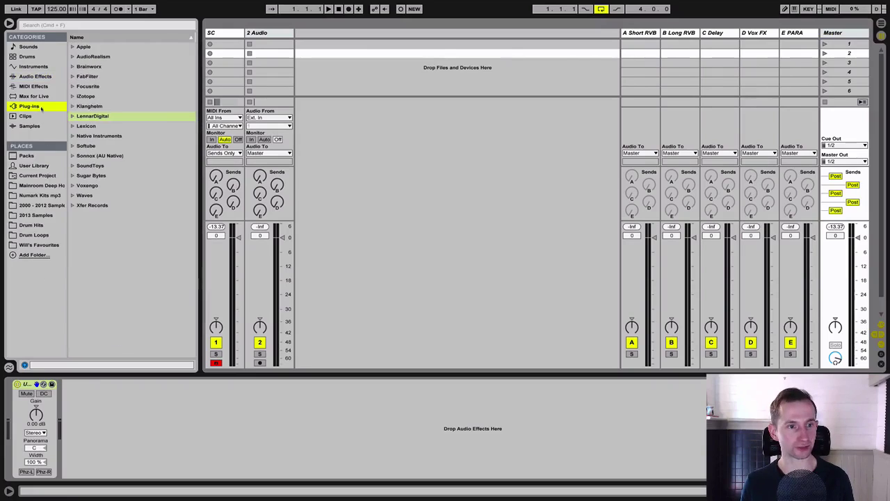
left_click(90, 106)
key("Right")
left_click_drag(96, 119, 89, 407)
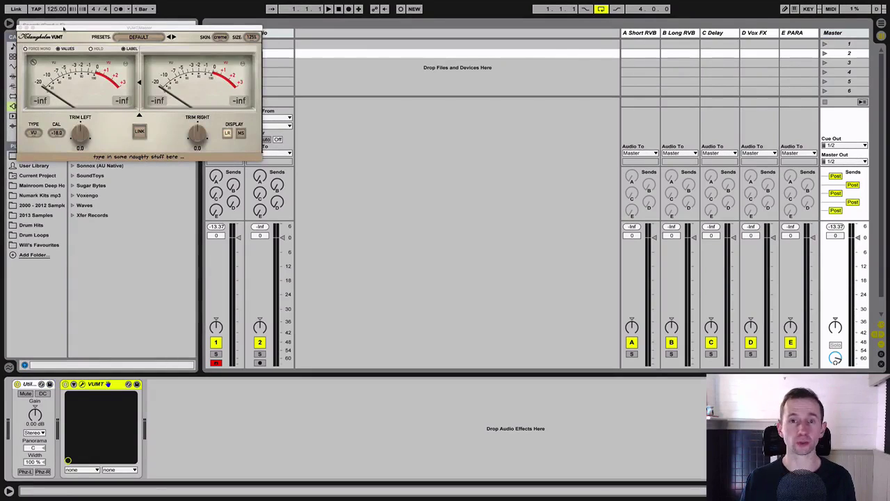
left_click_drag(64, 28, 344, 153)
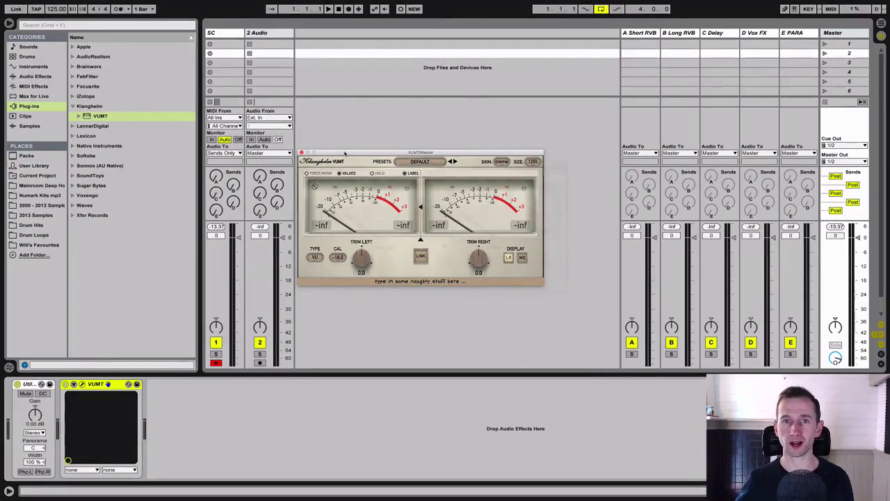
left_click_drag(344, 153, 378, 160)
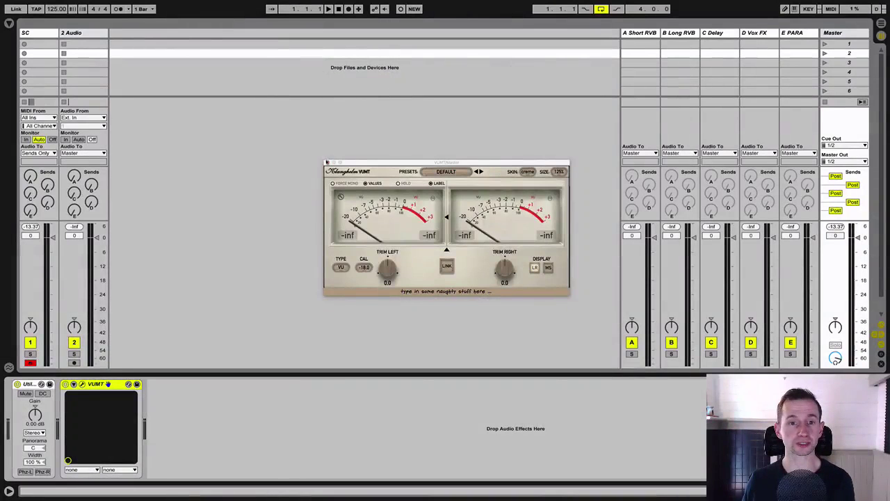
left_click(326, 164)
- Set the Short RVB return's Reverb to a 200 ms decay time and a 0.82 ms predelay
left_click(634, 36)
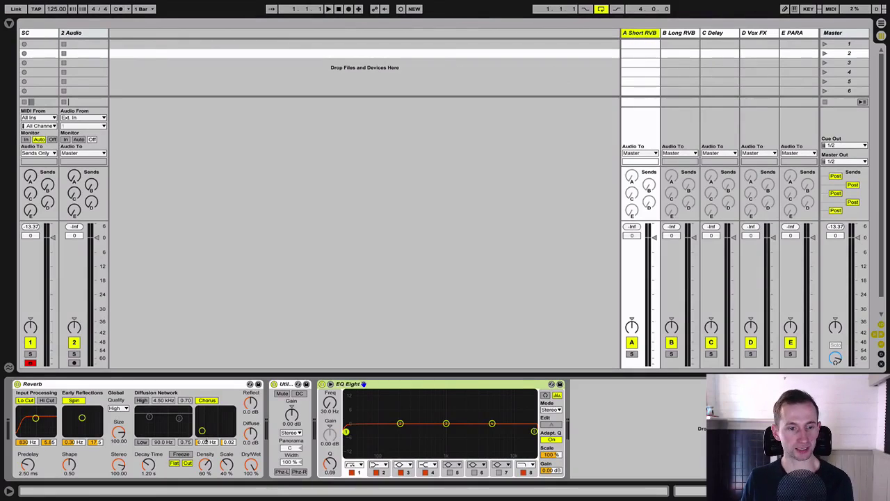
mouse_move(147, 463)
left_mouse_down()
mouse_move(147, 477)
mouse_move(149, 464)
left_mouse_up()
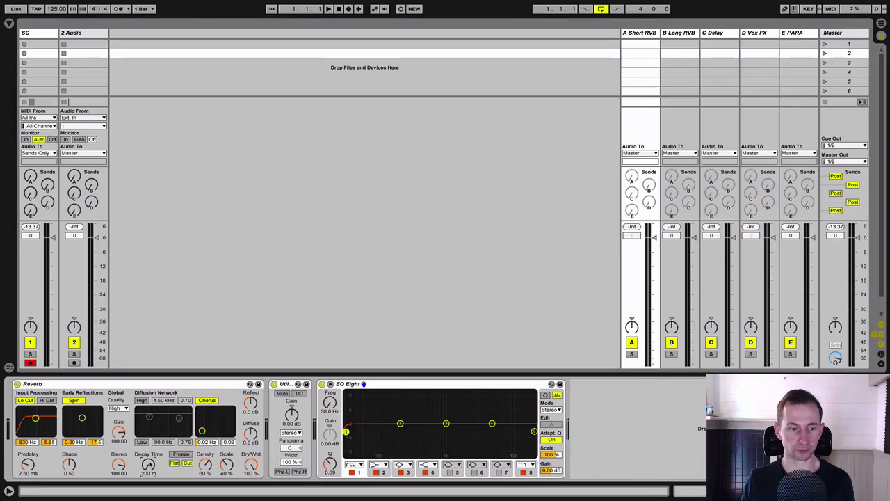
left_click_drag(28, 464, 48, 470)
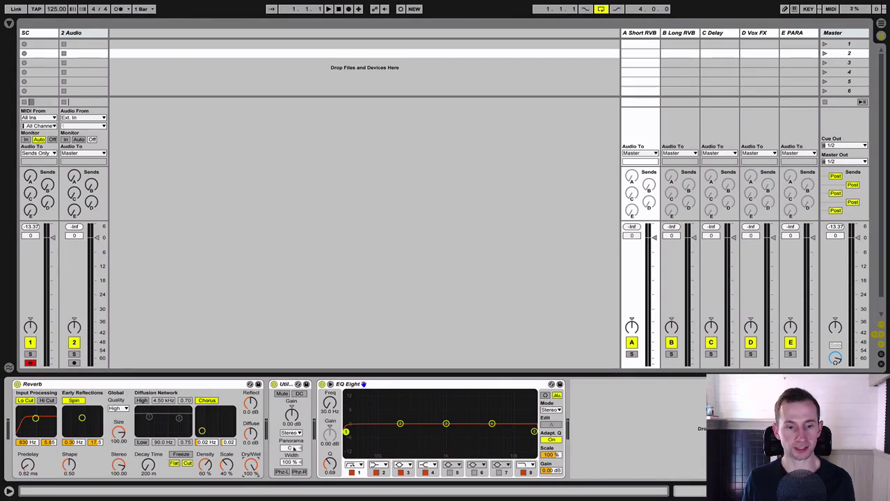
- Set the Utility gain to 10 dB on both the Short RVB and Long RVB returns
left_click(290, 425)
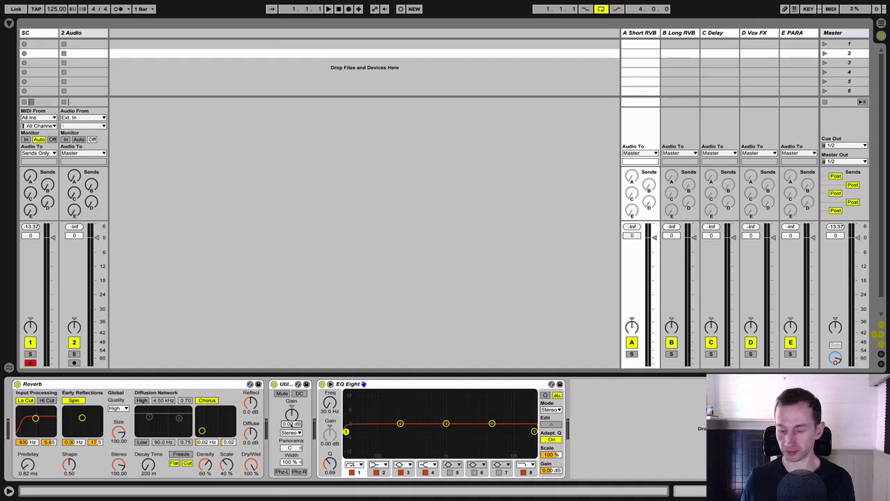
type("10")
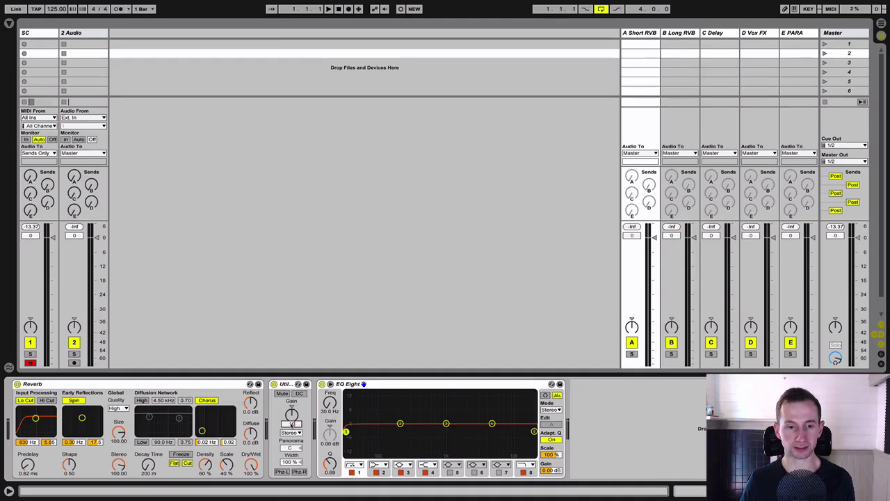
key("Return")
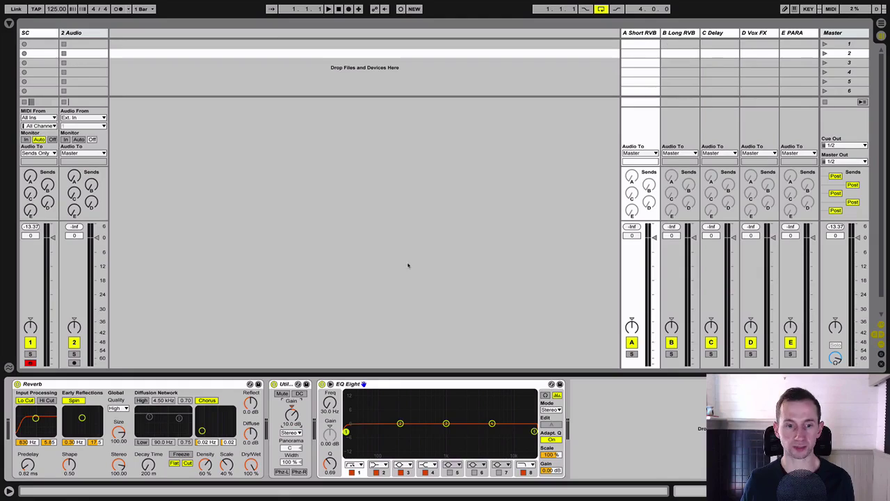
key("Right")
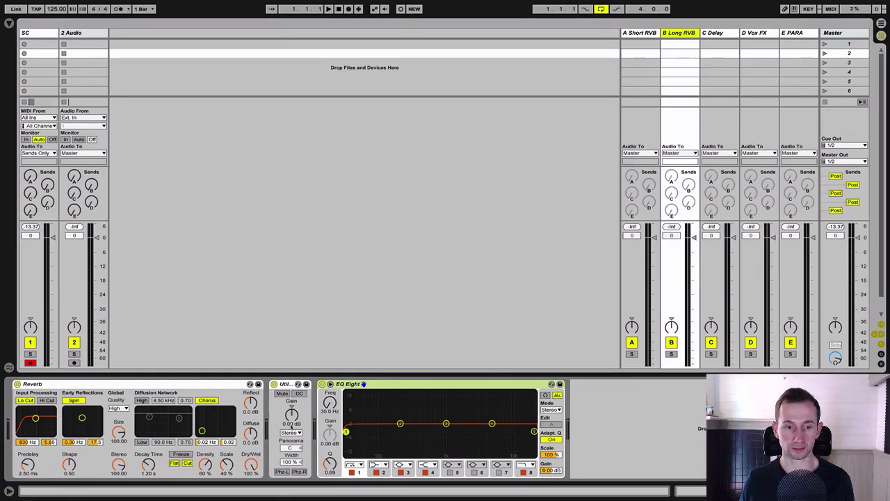
type("10")
key("Return")
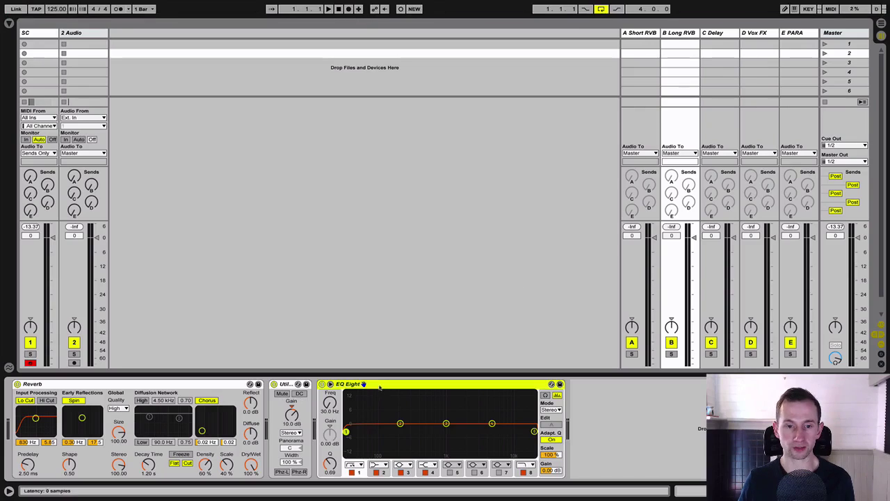
- Raise the EQ Eight low-cut frequency on the Long RVB and Short RVB returns, using about 100 Hz on Short RVB
mouse_move(330, 402)
left_mouse_down()
mouse_move(330, 362)
mouse_move(330, 407)
mouse_move(330, 380)
mouse_move(330, 388)
left_mouse_up()
left_click(652, 34)
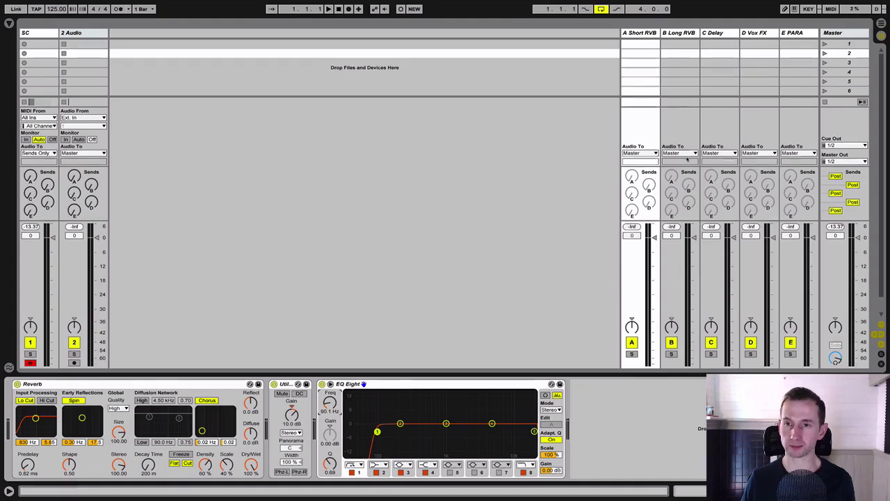
left_click_drag(377, 431, 381, 432)
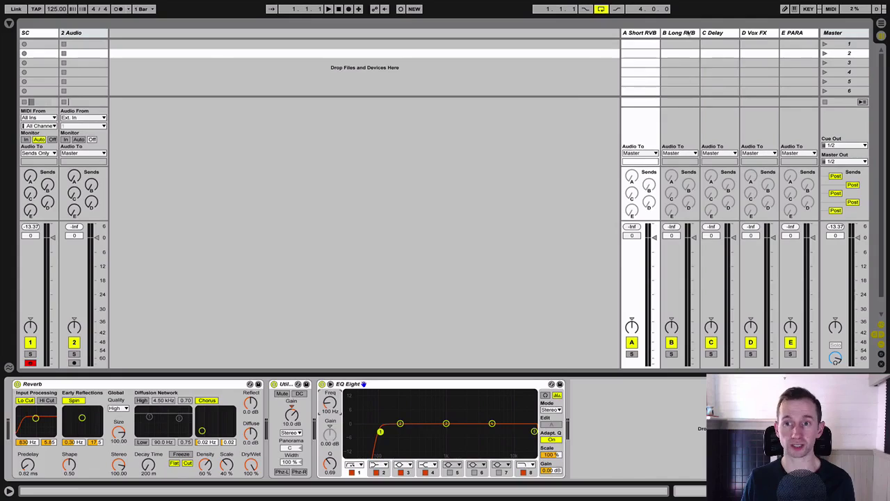
- On the Delay return, set the Simple Delay to 100 % wet and the EQ Eight low-cut to about 90 Hz
left_click(719, 58)
left_click_drag(63, 463, 62, 439)
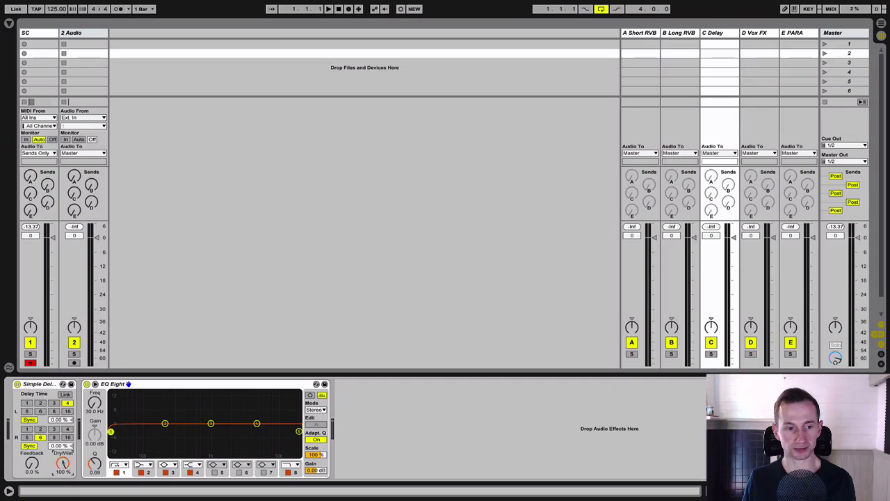
left_click_drag(110, 431, 141, 431)
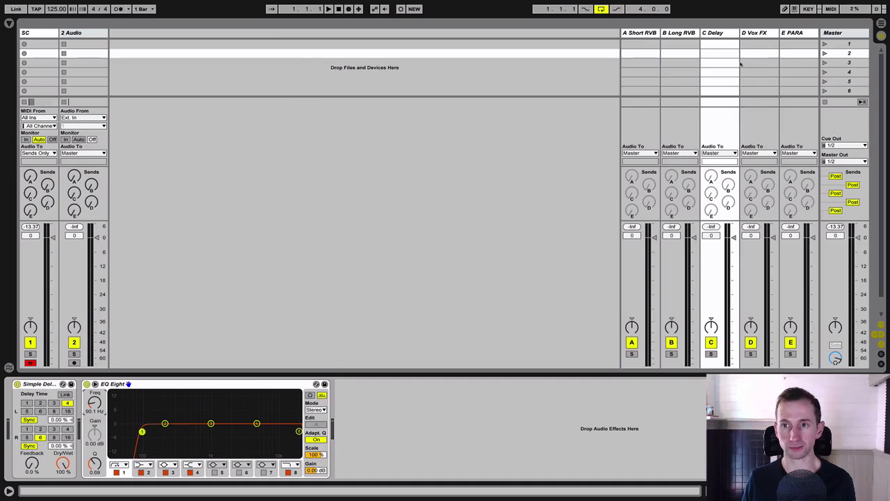
- Load the Standard VU metering preset in the VUMT plug-in on the Master track
left_click(793, 33)
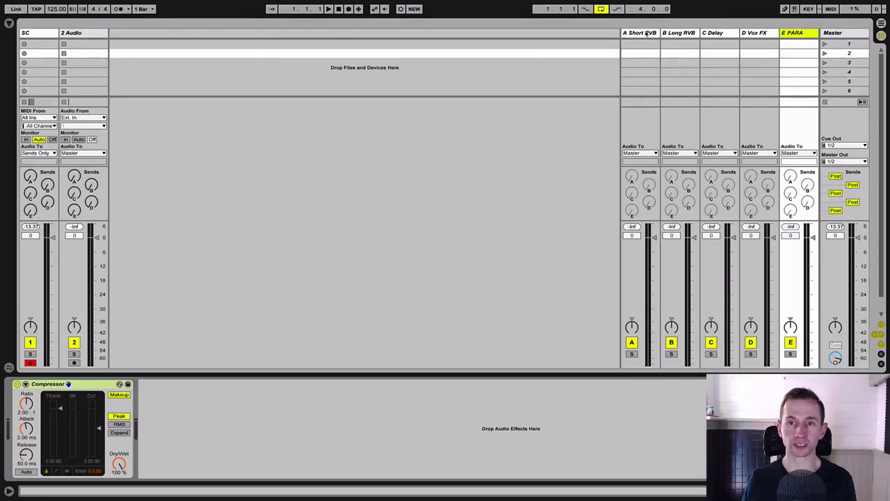
left_click(832, 33)
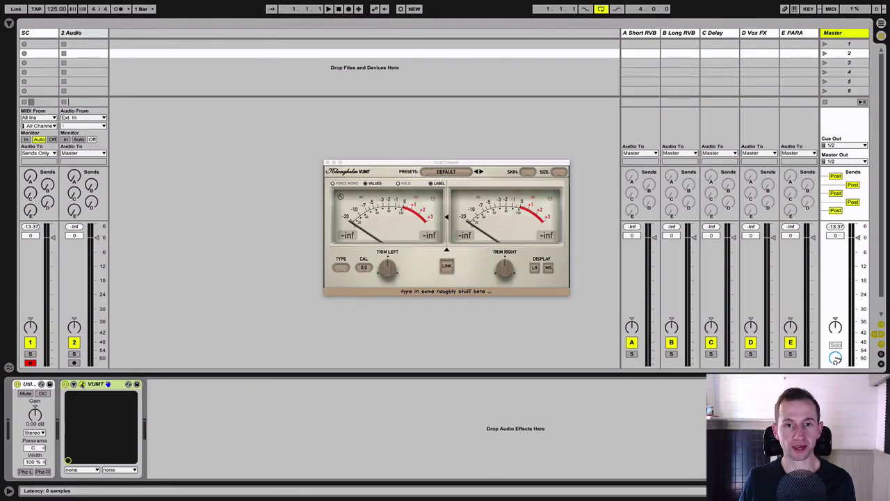
left_click(449, 173)
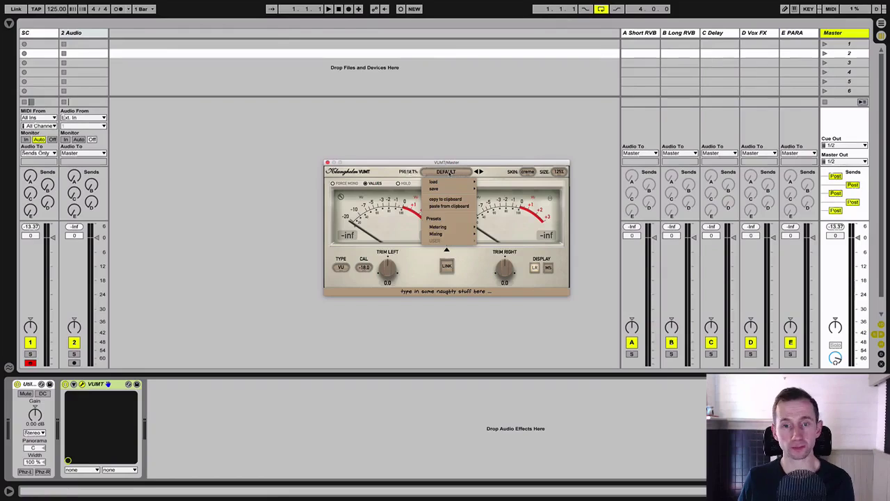
mouse_move(442, 227)
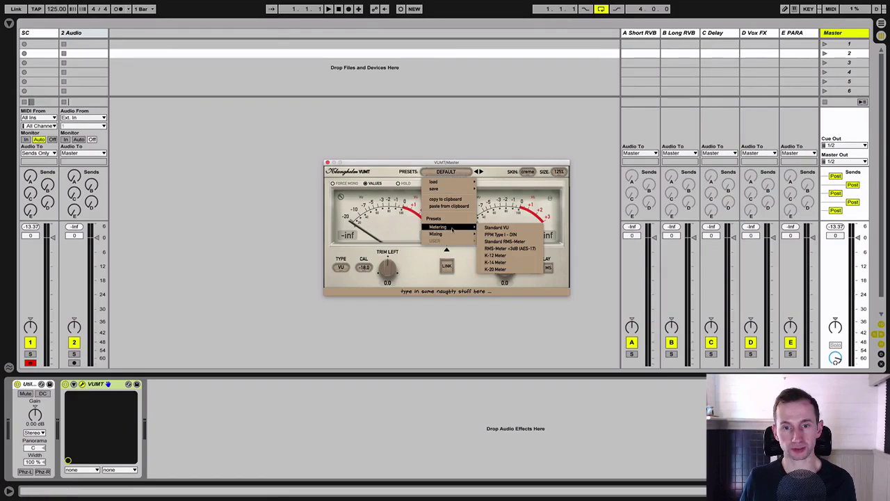
left_click(496, 229)
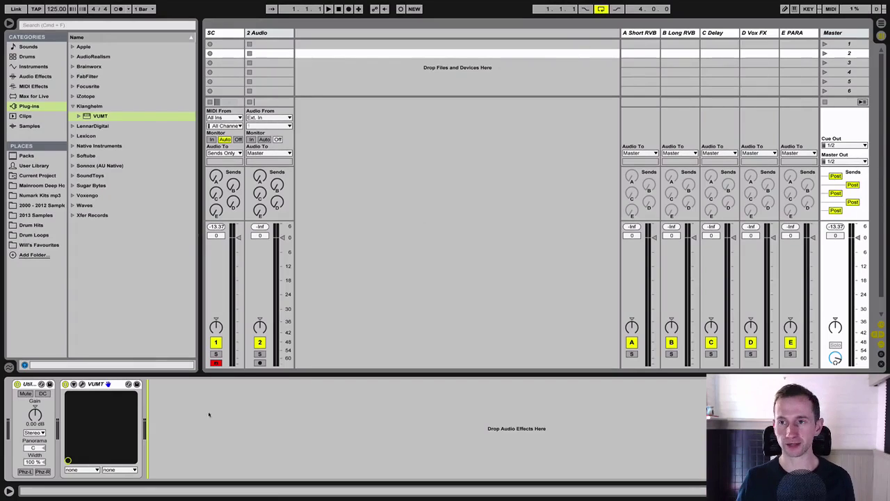
- Map the width of the Master track's Utility to the Option+M key combination
left_click(854, 33)
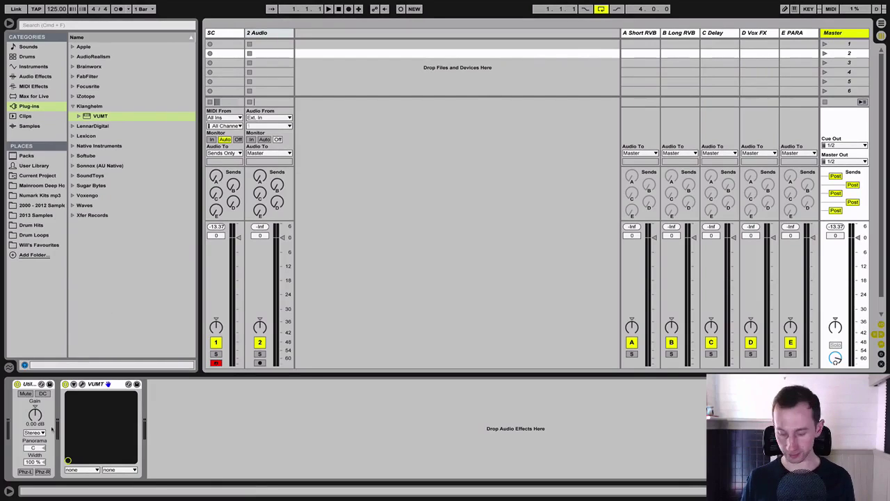
key("super+k")
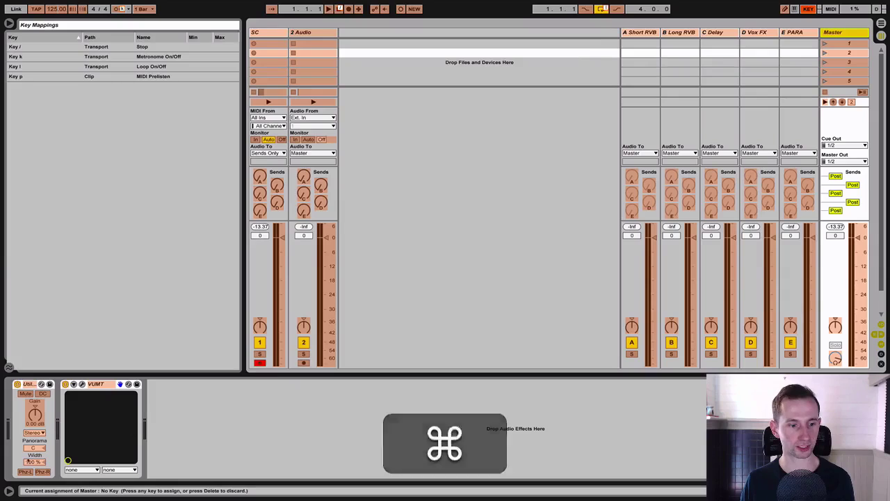
left_click(33, 463)
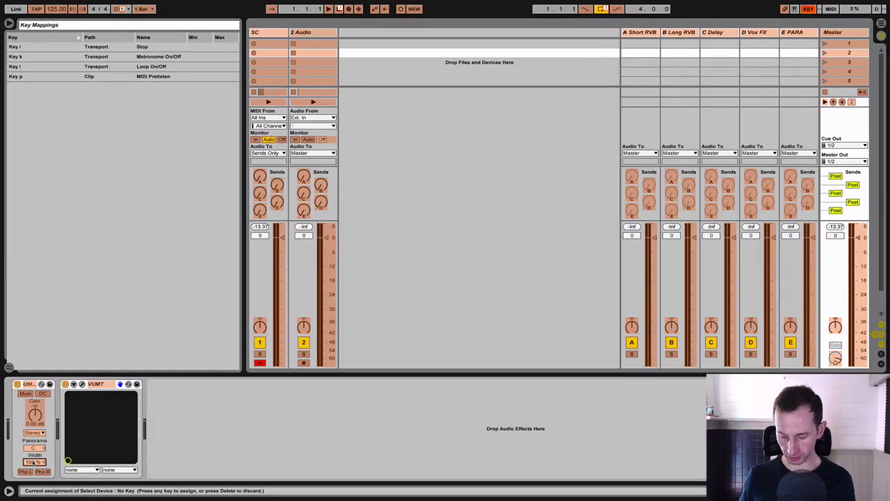
key("alt")
key("alt+m")
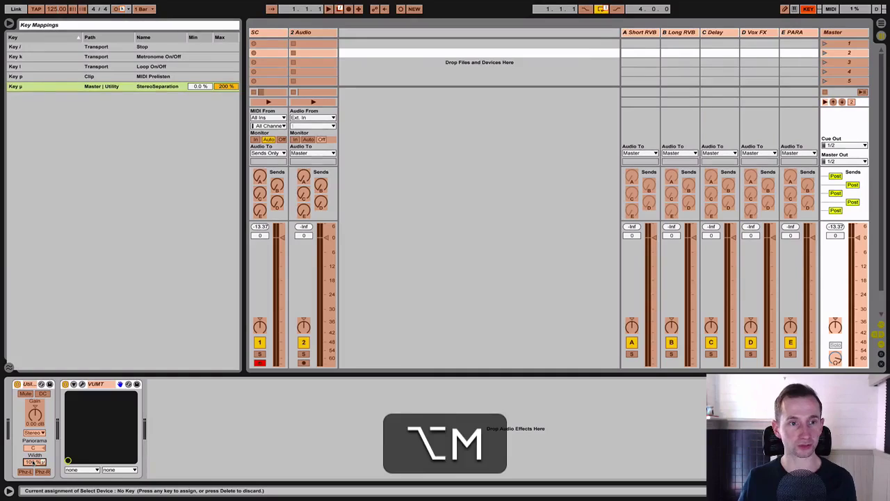
- Limit the width mapping's maximum to 100 %, leave key mapping, and test the mono toggle on and off
left_click(224, 87)
type("100")
key("Return")
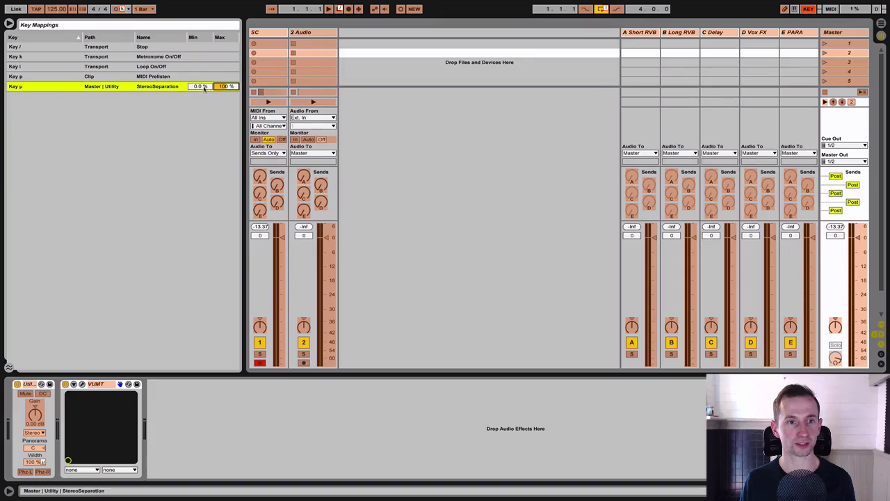
key("super+k")
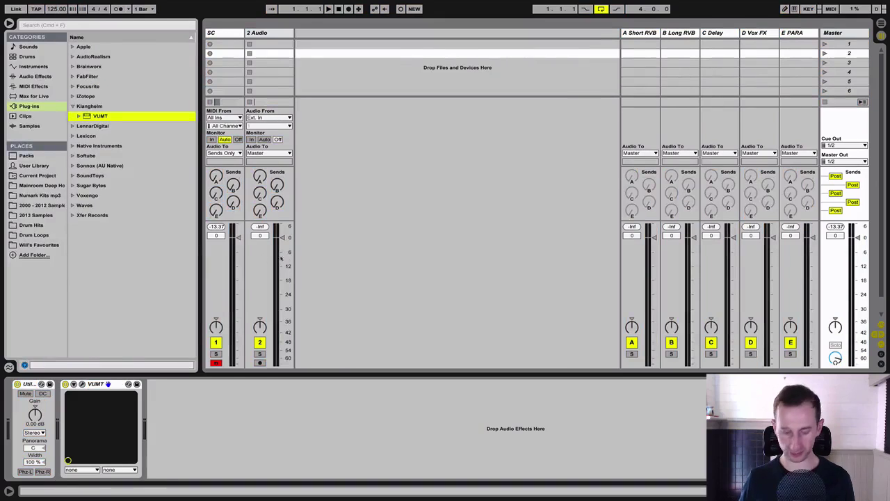
key("alt+m")
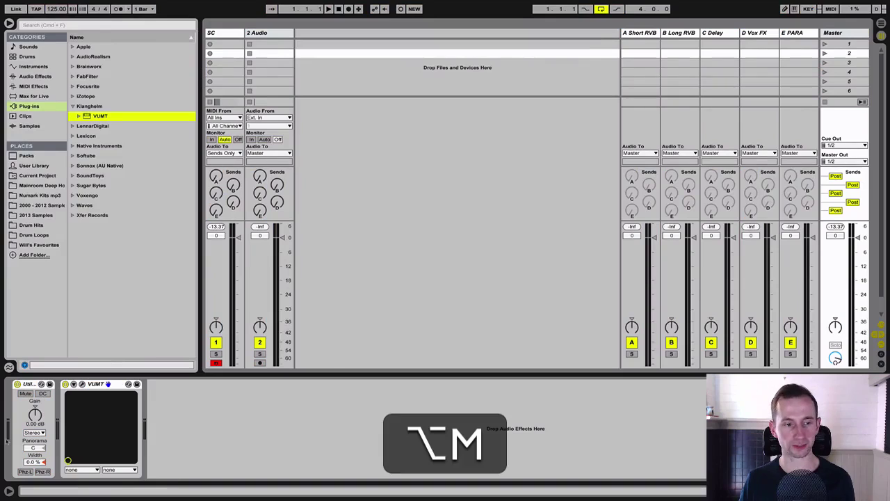
key("alt+m")
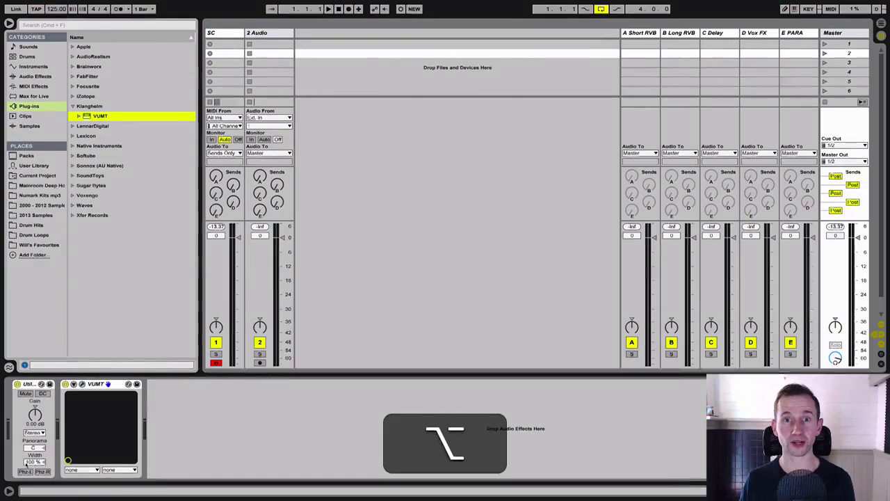